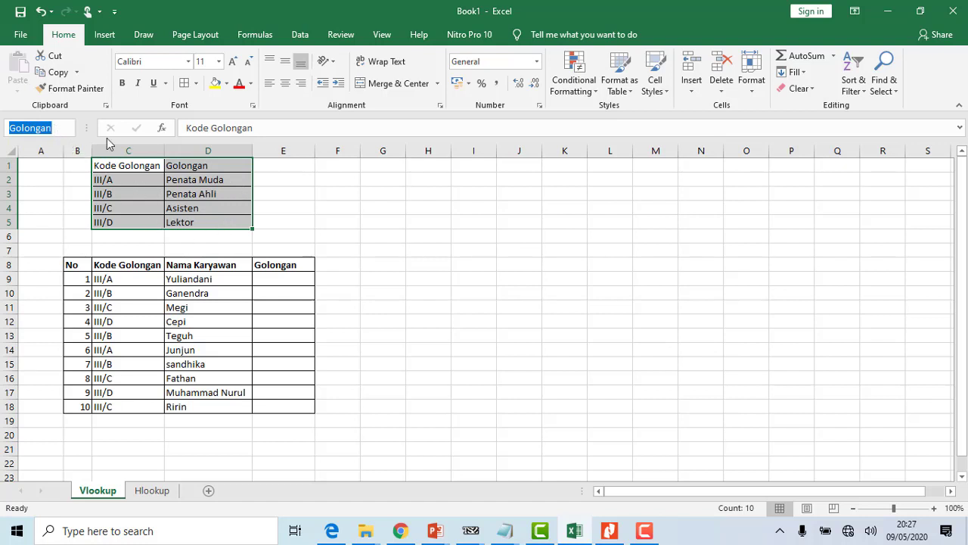
Name the selected lookup table C1:D5 GOL.
type("G")
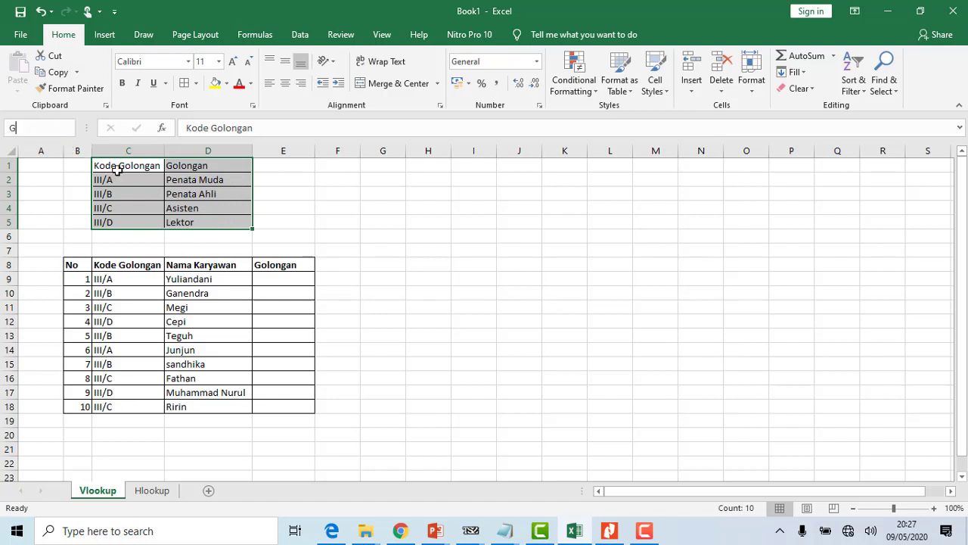
type("OL")
key("Return")
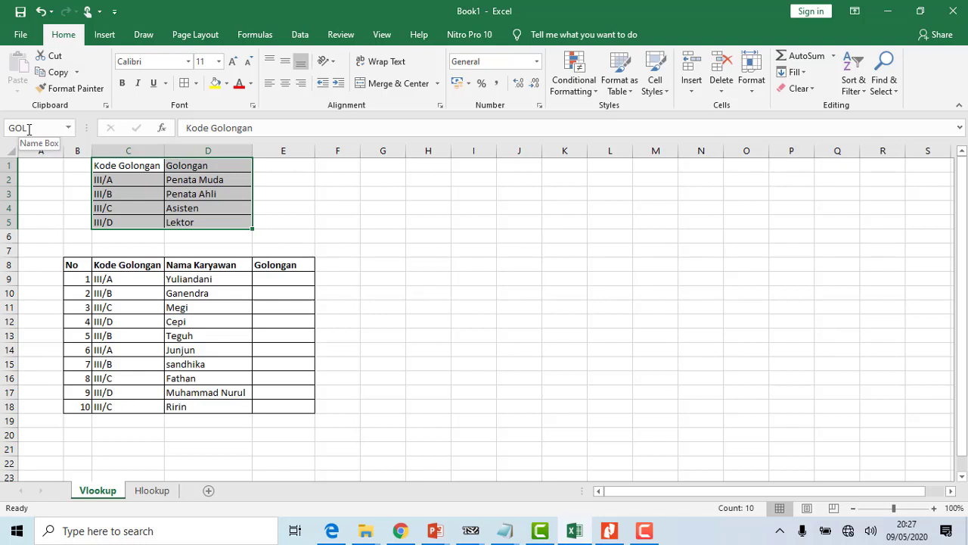
Enter the formula =VLOOKUP(C9;GOL;2;0) in cell E9 of the Golongan column.
left_click(283, 276)
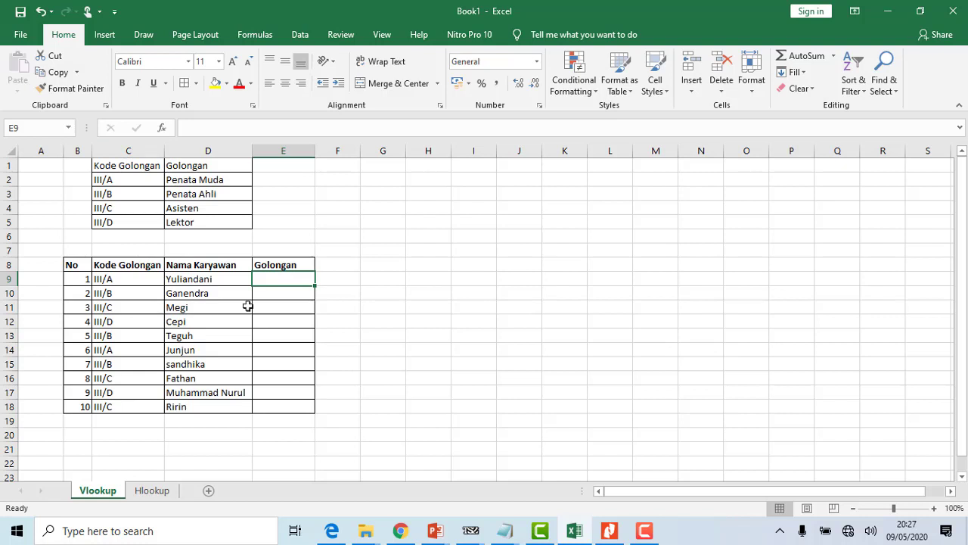
type("=vlo")
key("Tab")
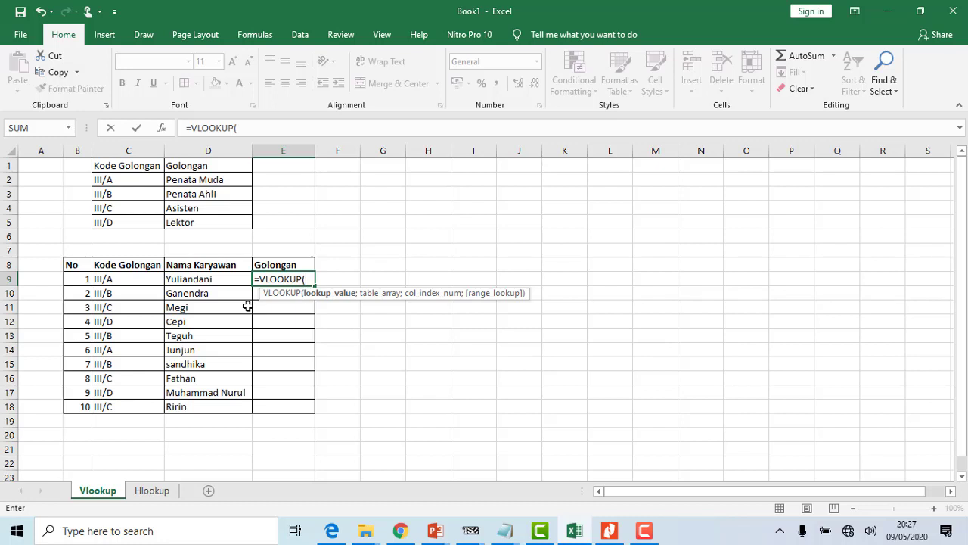
left_click(118, 279)
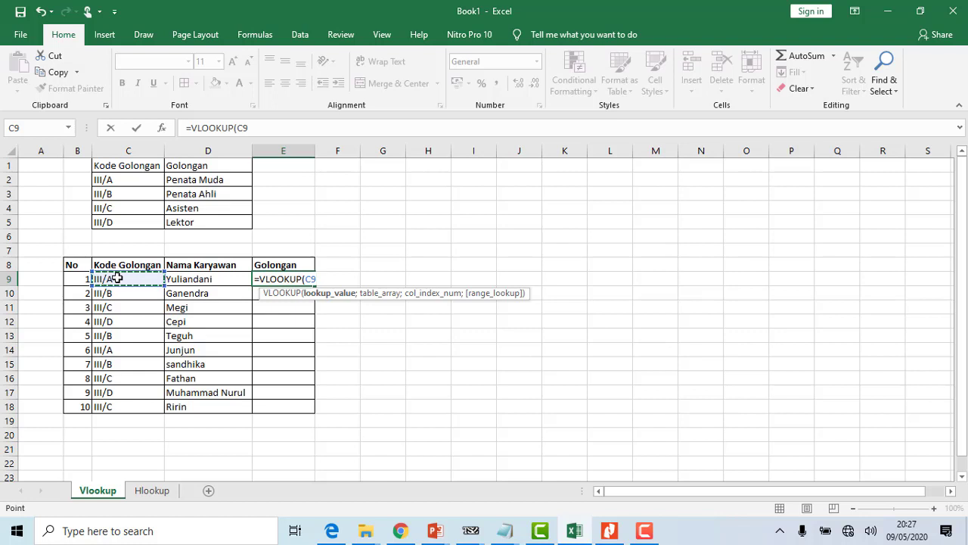
type(";")
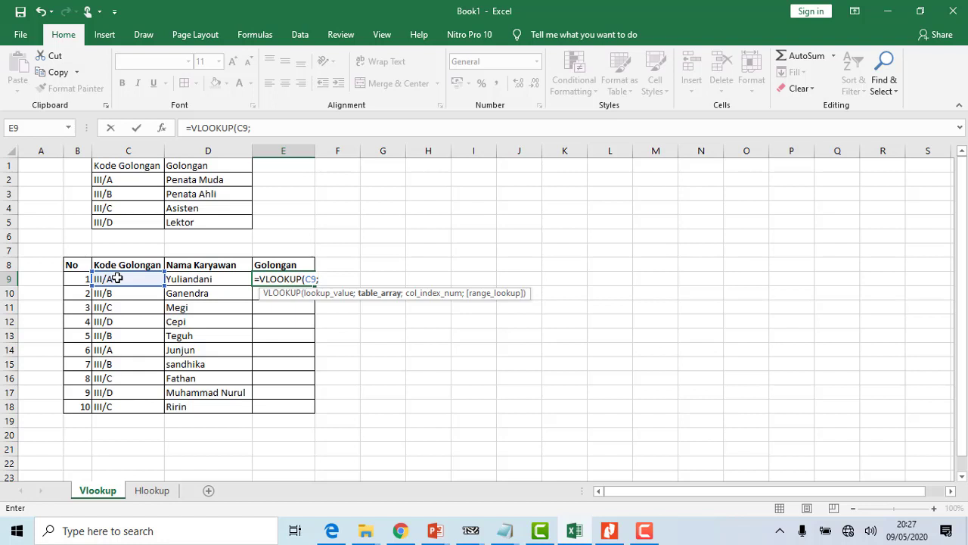
type("go")
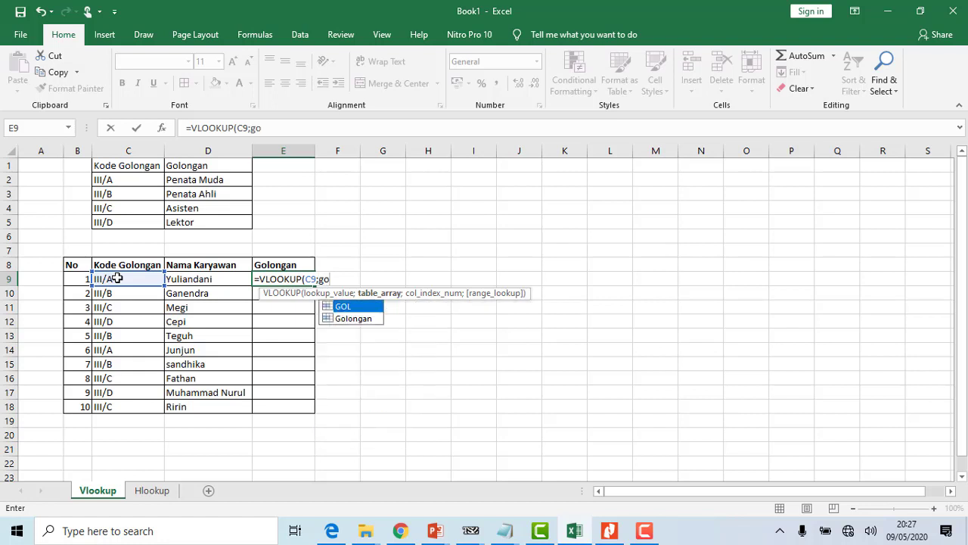
double_click(358, 307)
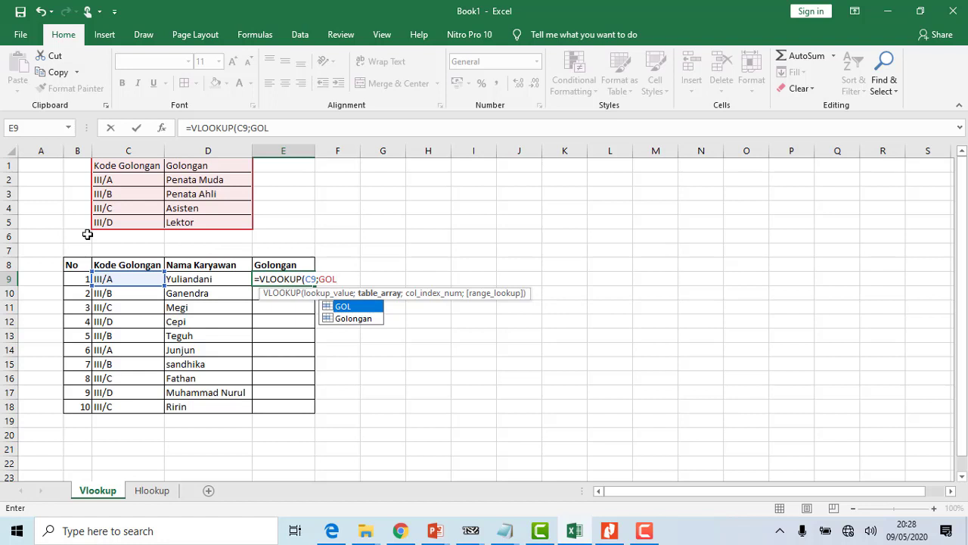
type(";")
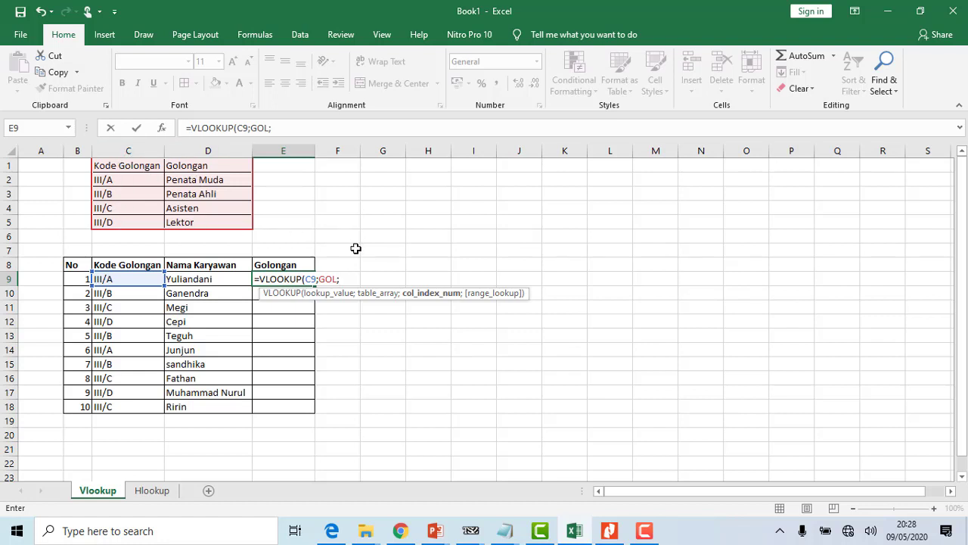
type("2")
type(";")
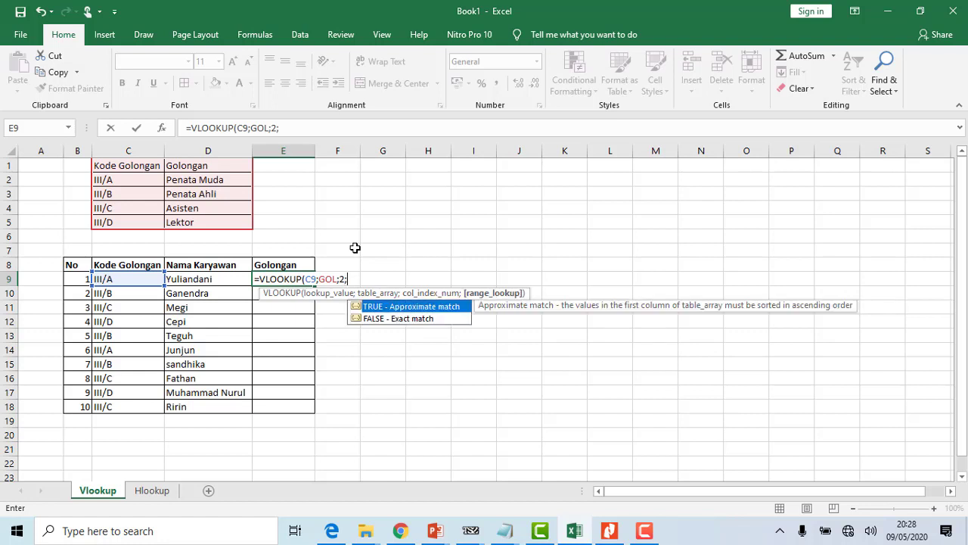
type("0)")
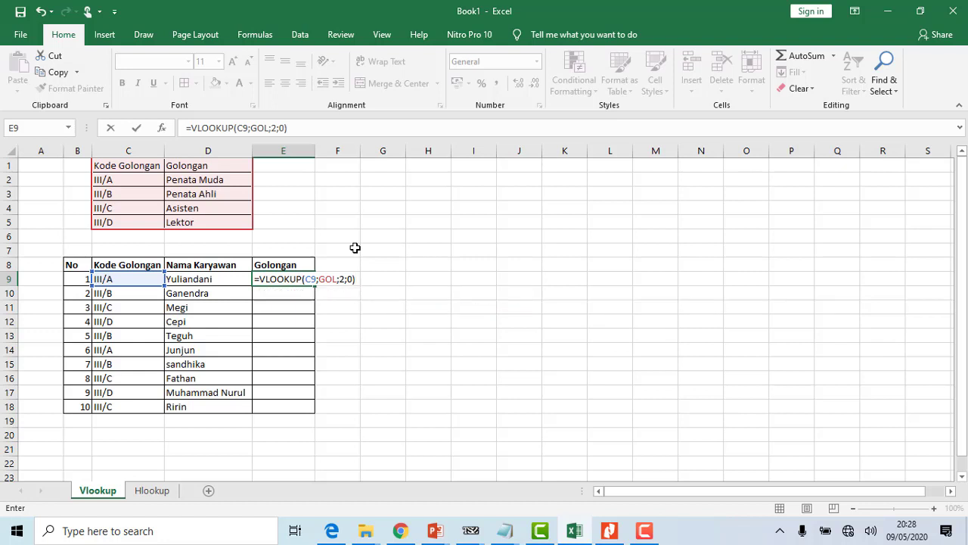
key("Return")
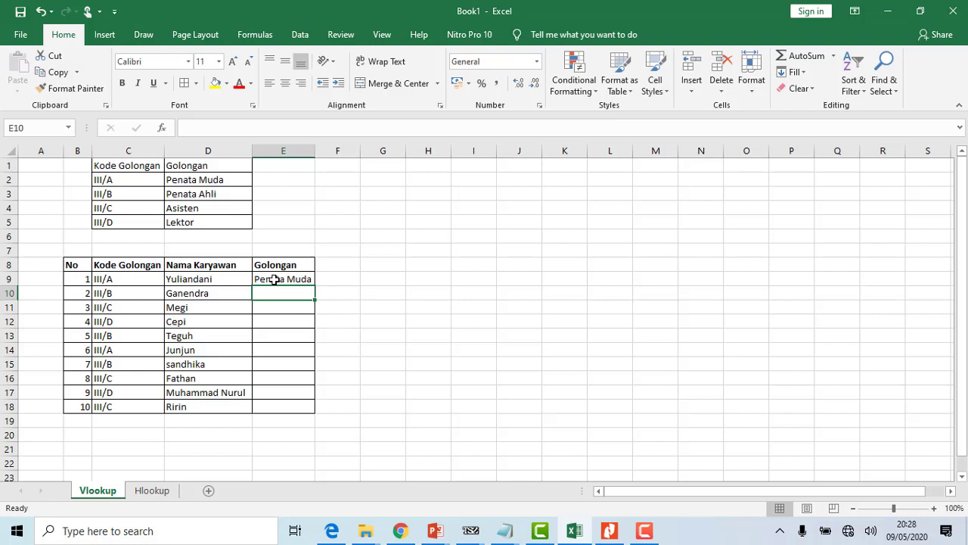
Start a VLOOKUP formula in cell E10 with C10 as the lookup value and C1:D5 as the table array.
type("=")
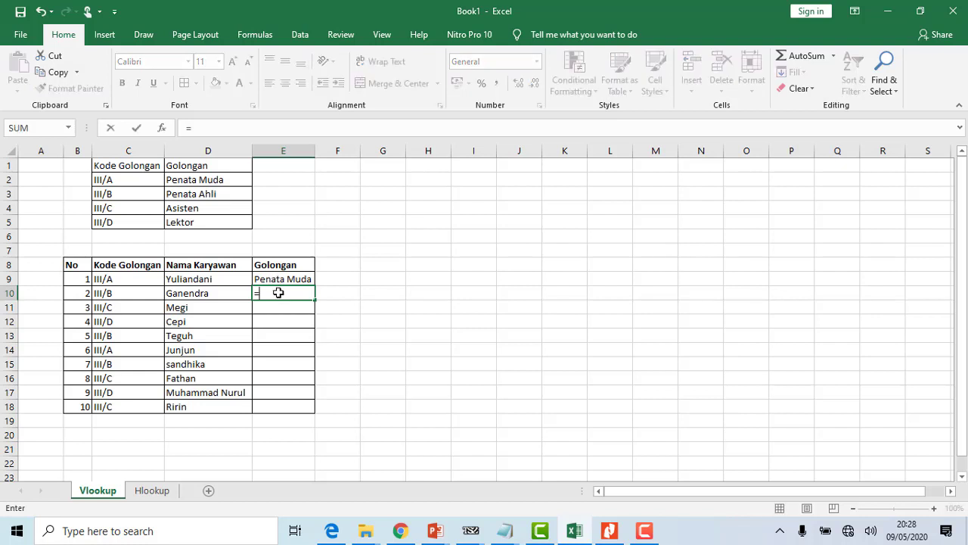
type("vlo")
key("Tab")
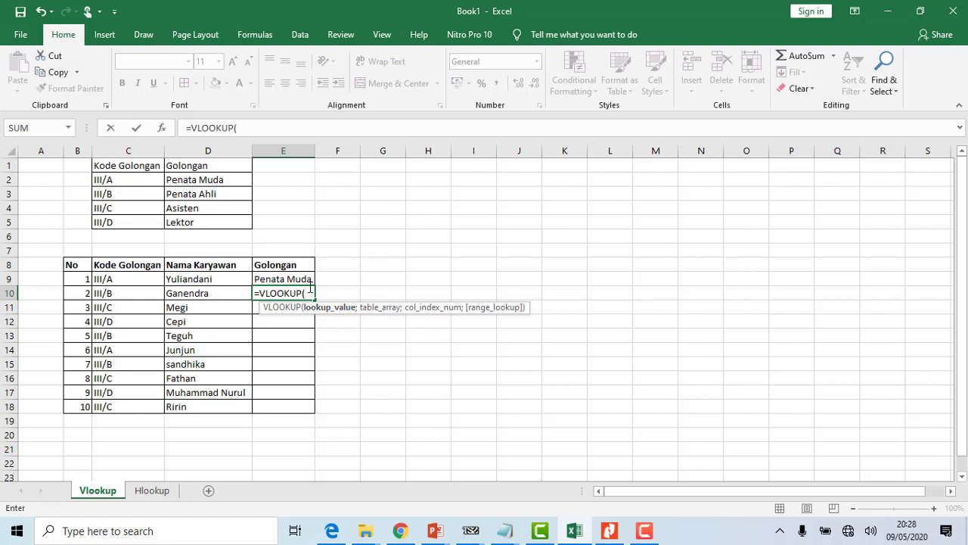
left_click(122, 294)
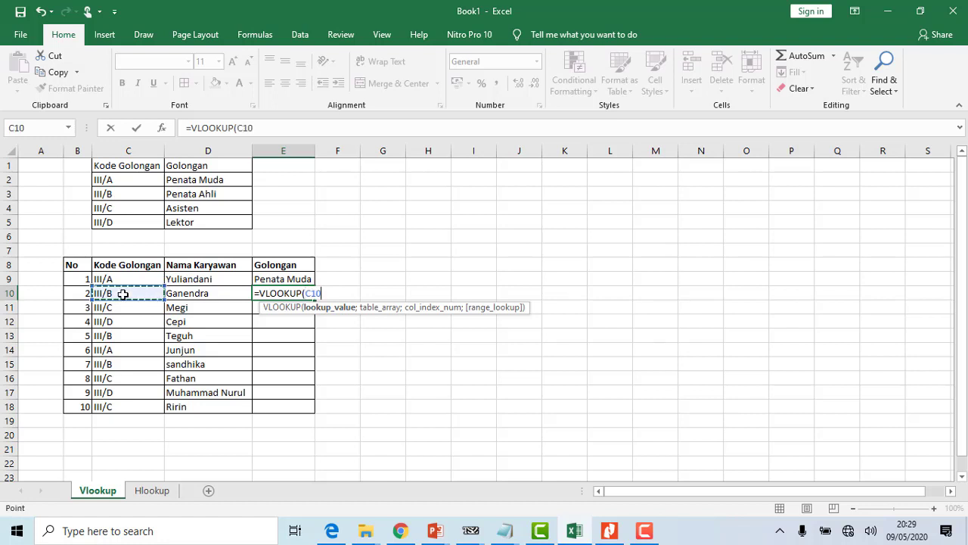
type(";")
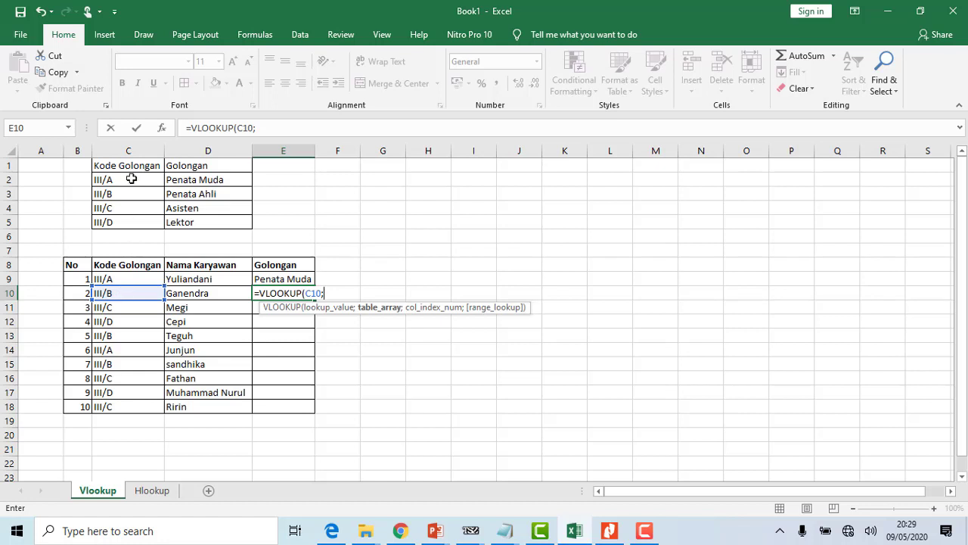
type("C1")
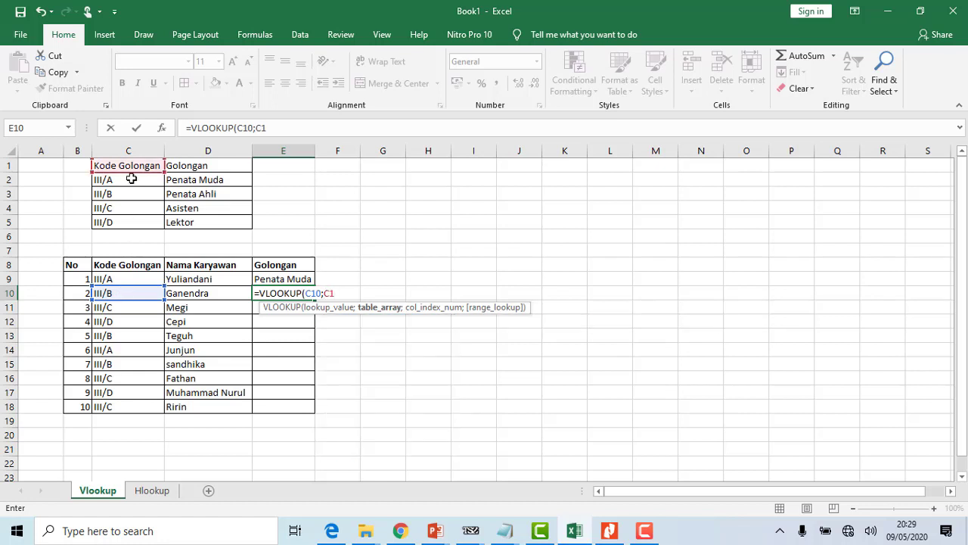
type(":")
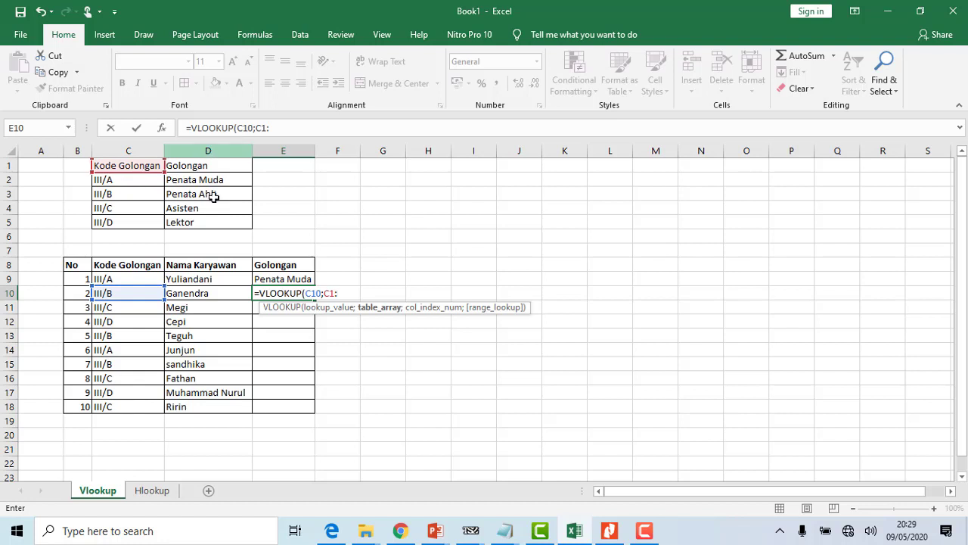
type("D3")
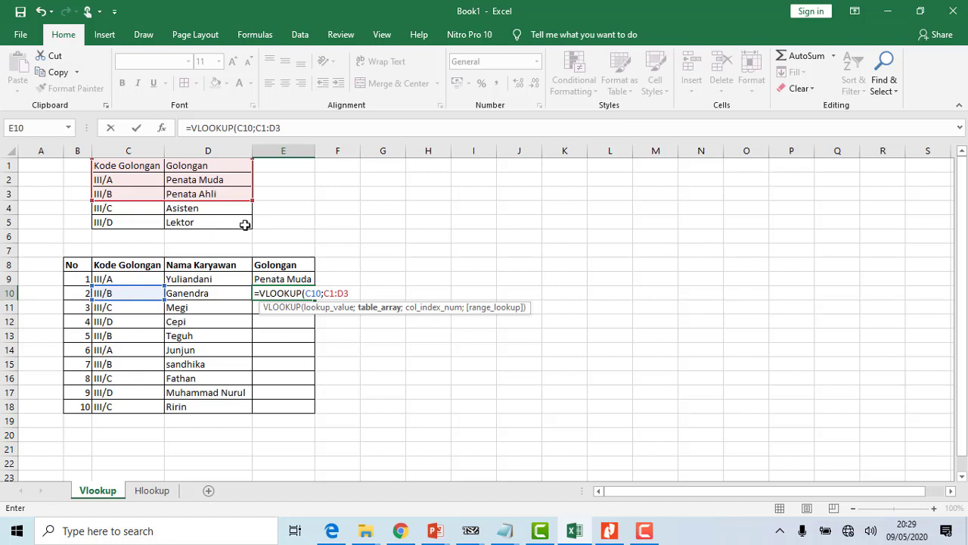
key("BackSpace")
type("5")
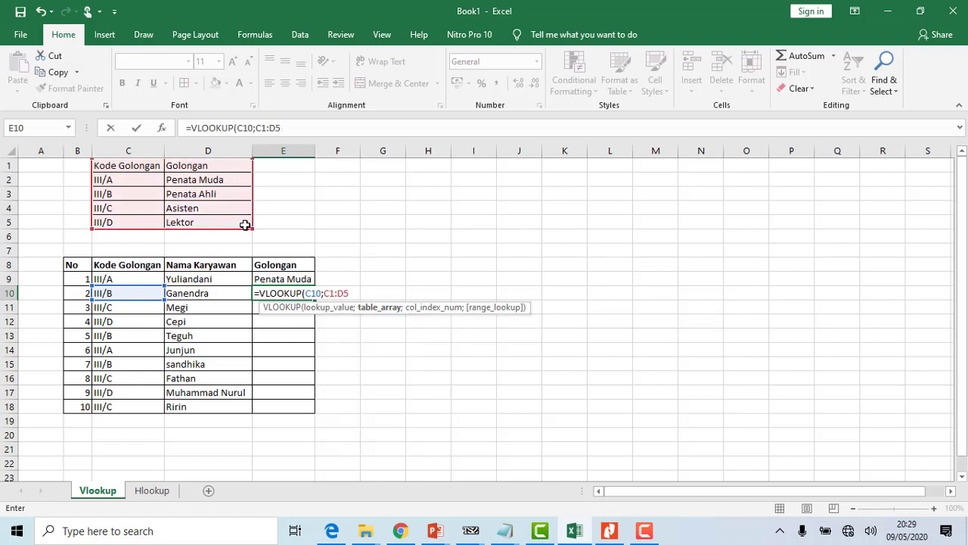
Make the table range absolute as $C$1:$D$5 and complete the E10 formula with column index 2 and range lookup 0.
left_click(324, 292)
type("$C")
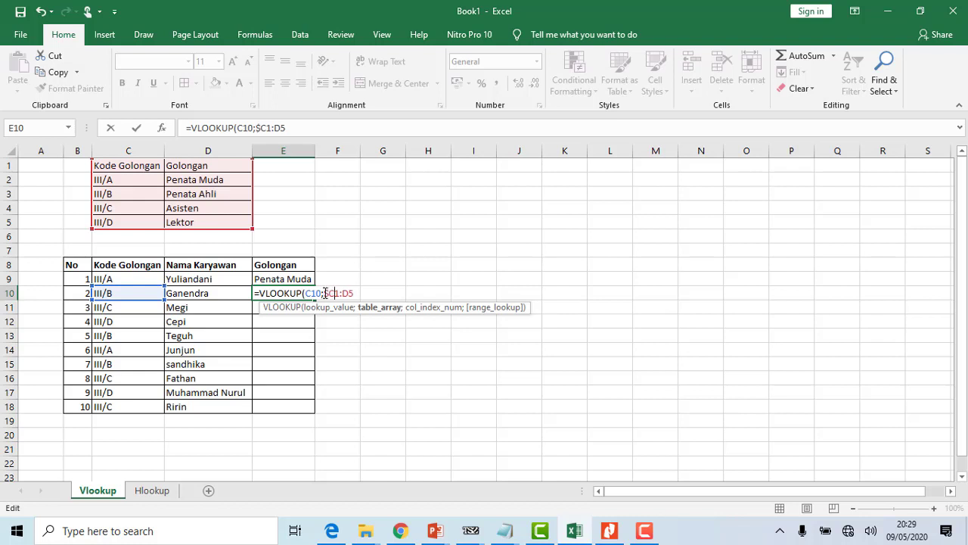
type("$1:$D%")
key("BackSpace")
type("$5;")
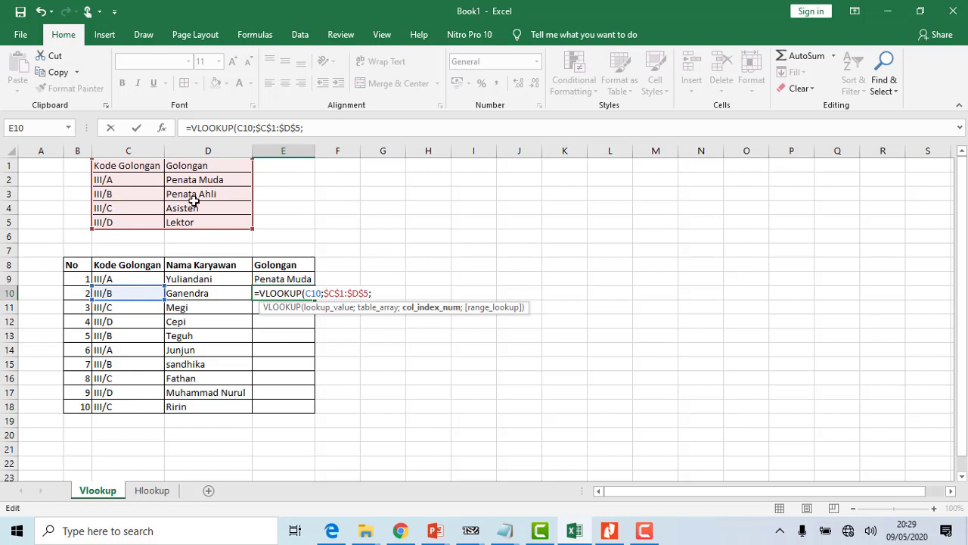
type("2;0)")
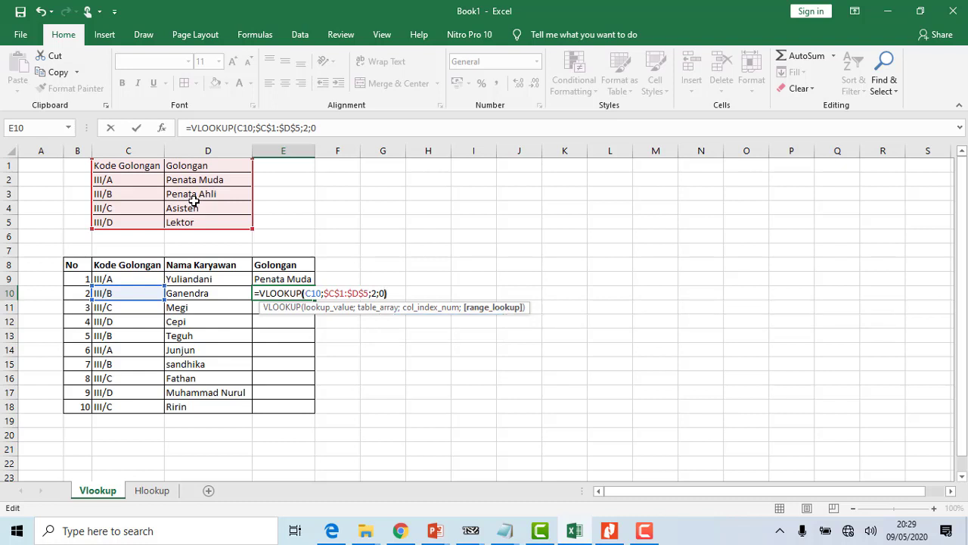
key("Return")
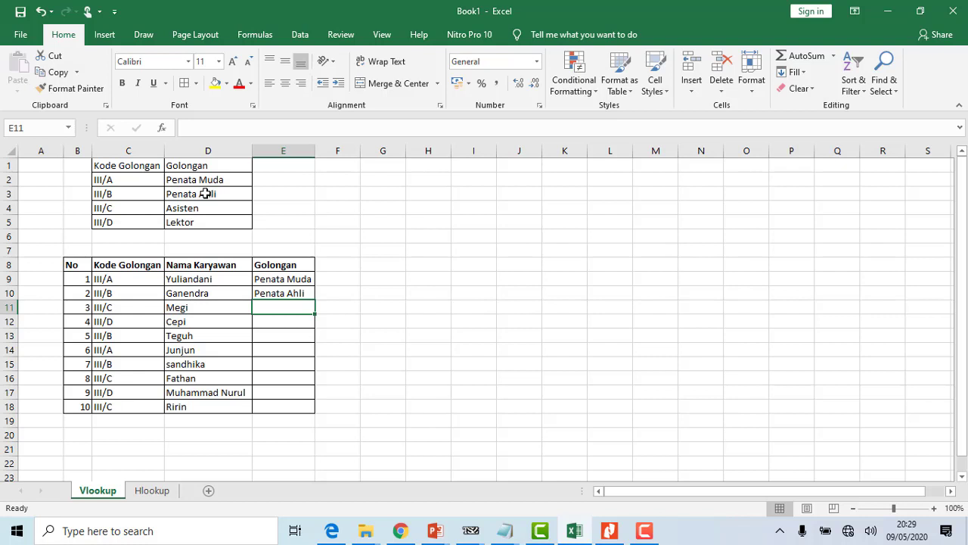
Fill the E10 formula down the Golongan column to E18.
left_click(295, 294)
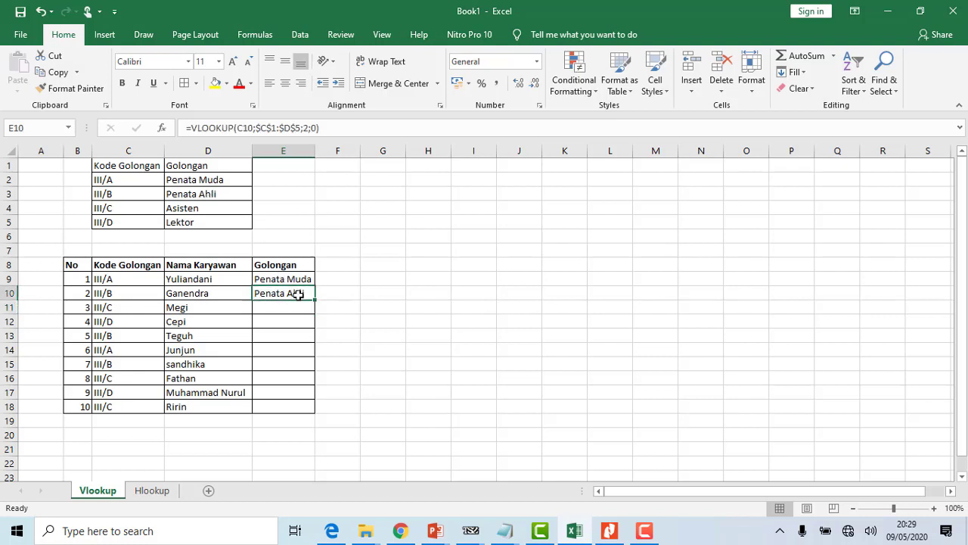
double_click(316, 300)
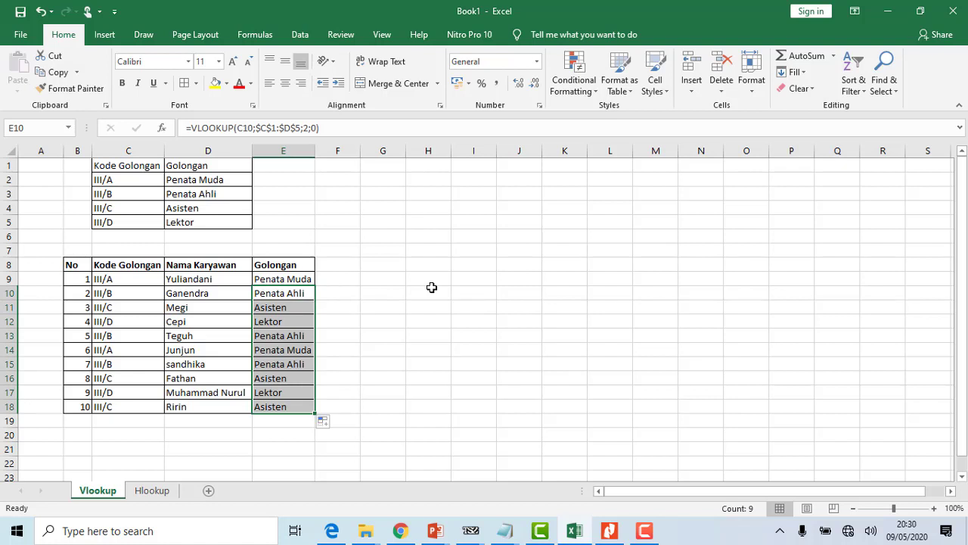
Switch to the Hlookup sheet and select the horizontal lookup table C1:G2.
left_click(160, 490)
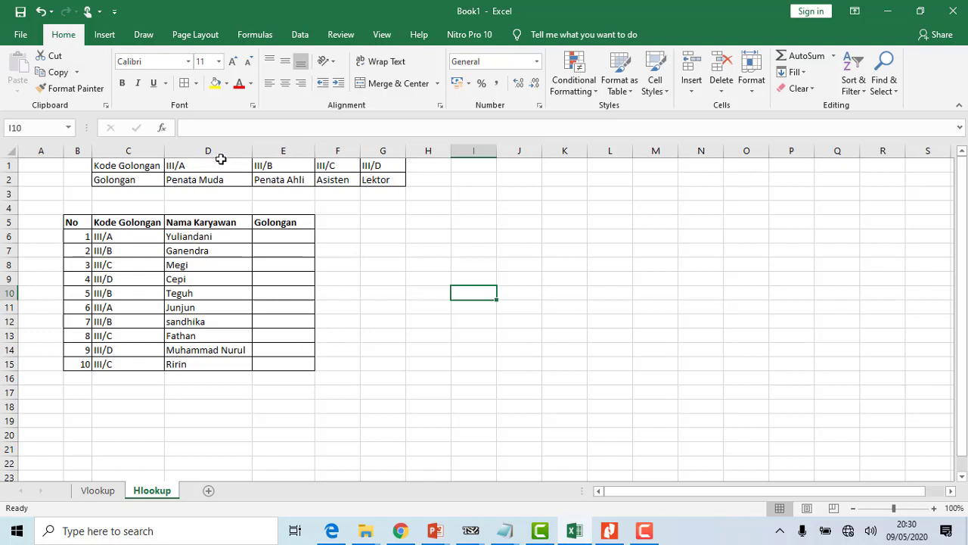
left_click(291, 238)
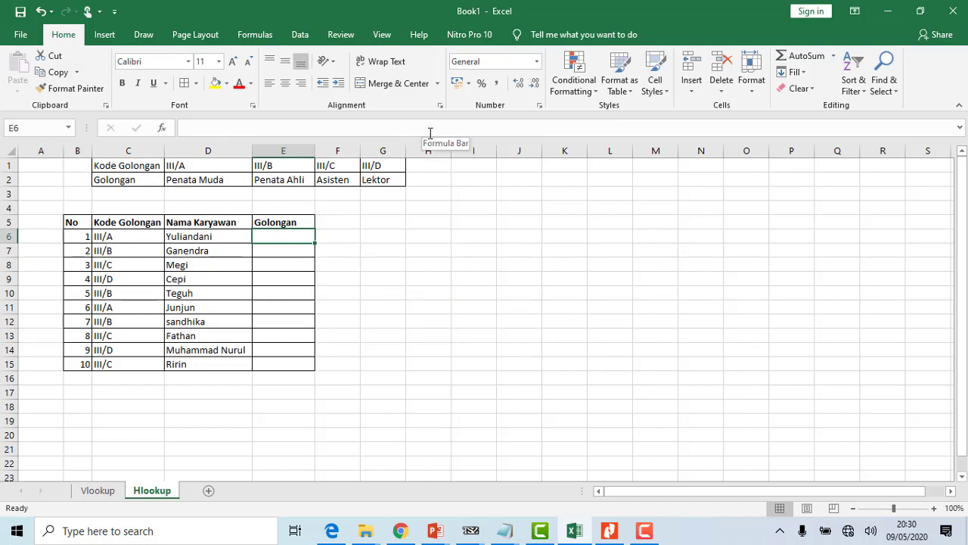
left_click_drag(129, 165, 376, 178)
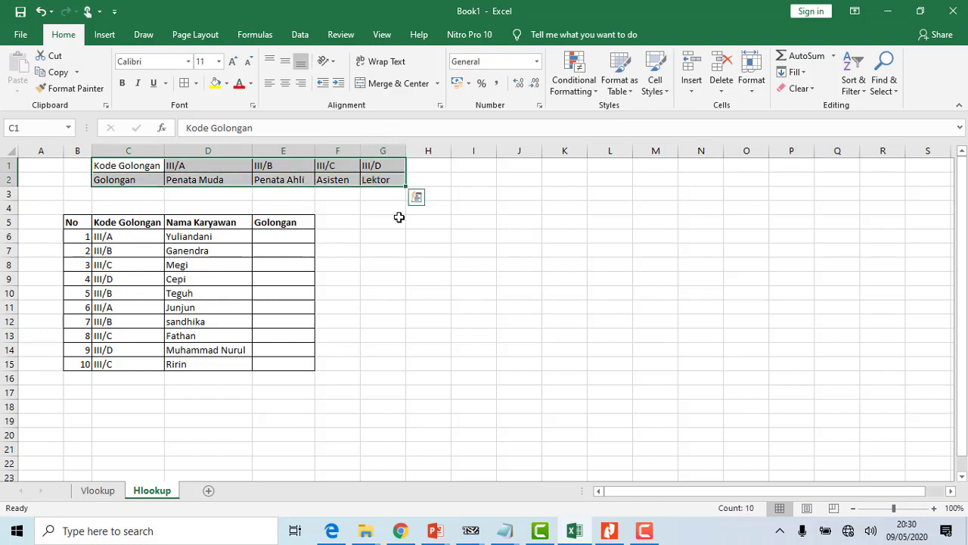
Try to give the selected range C1:G2 a name, and return to the Hlookup sheet.
left_click(23, 128)
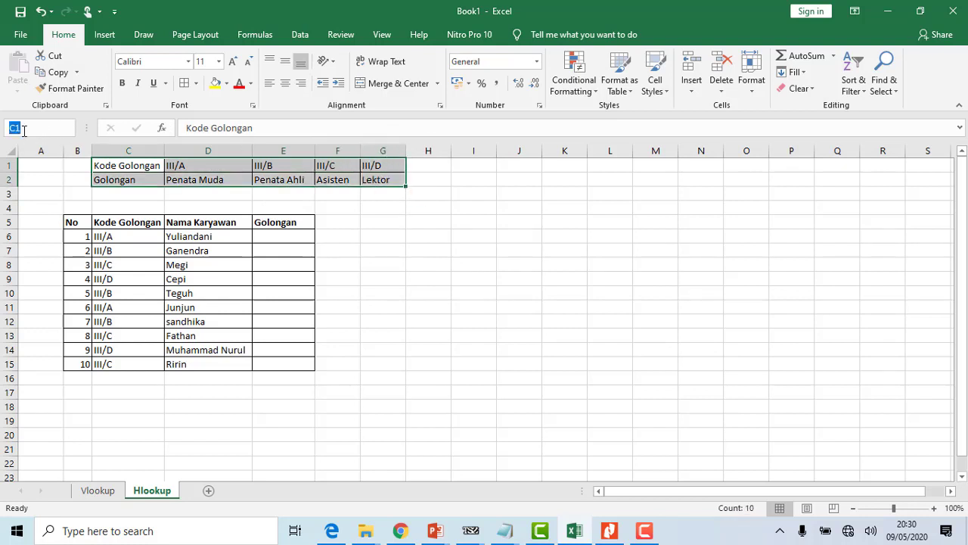
type("gol")
type("an")
key("Return")
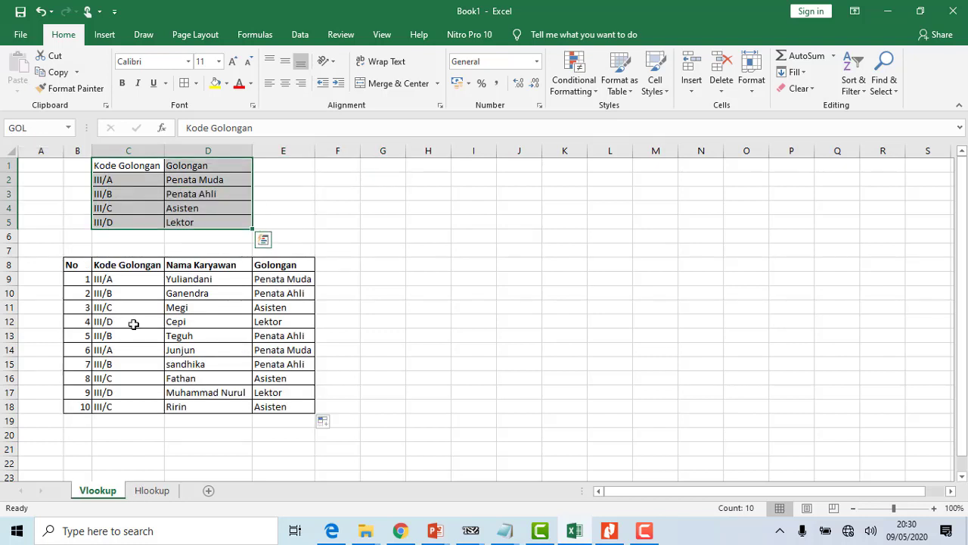
left_click(151, 490)
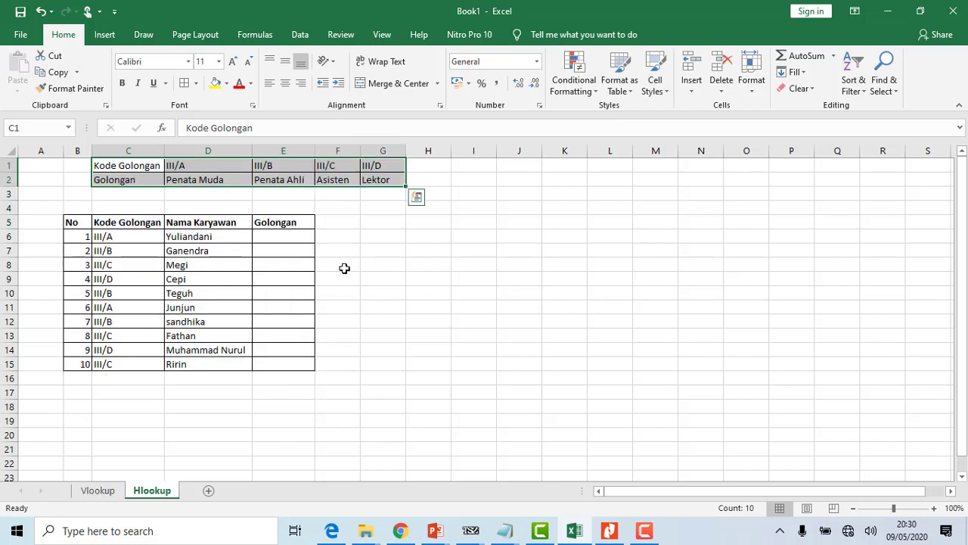
Name the horizontal lookup table C1:G2 golkary and select cell E6 in the Golongan column.
left_click(43, 127)
type("gol1")
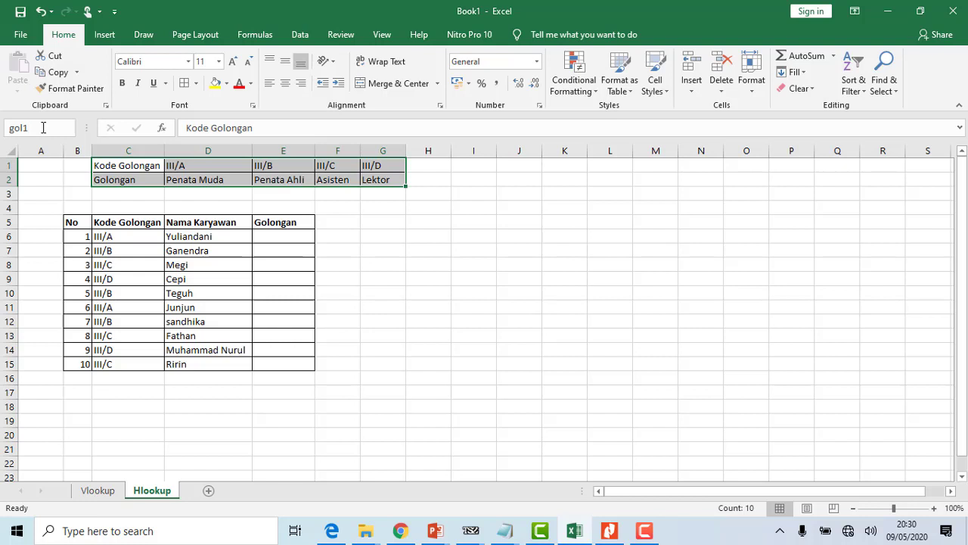
key("BackSpace")
type("kary")
key("Return")
left_click(67, 129)
left_click(66, 130)
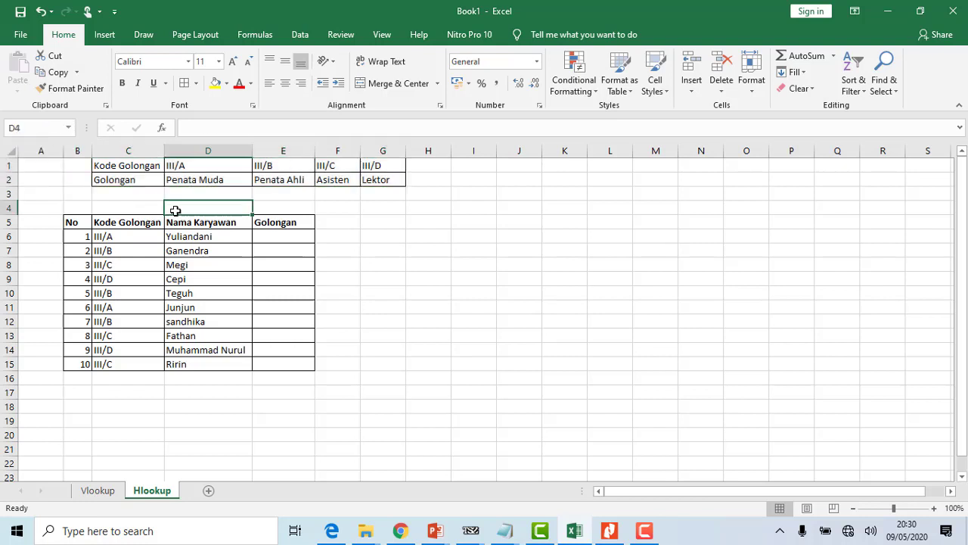
left_click(175, 211)
left_click(288, 235)
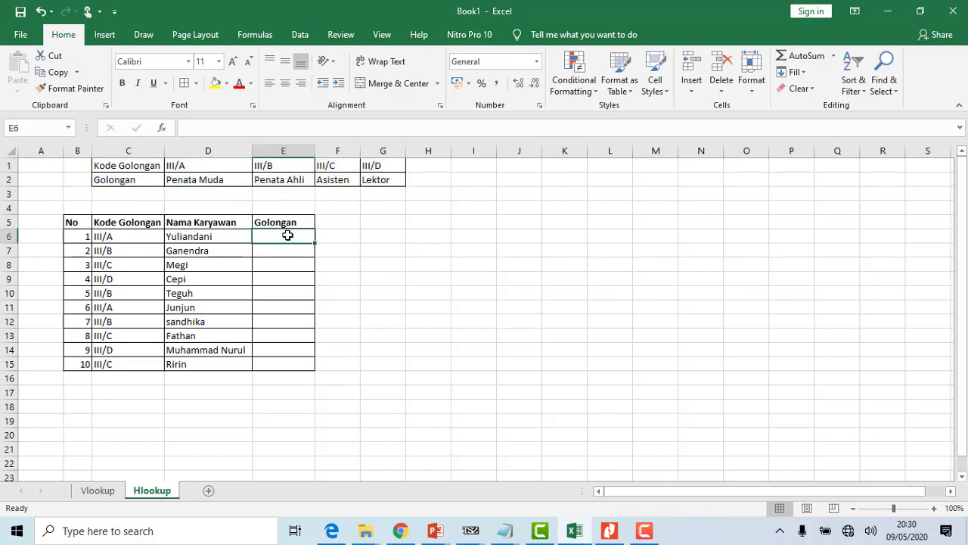
Enter the formula =HLOOKUP(C6;golkary;2;0) in cell E6 of the Golongan column.
type("=hloo")
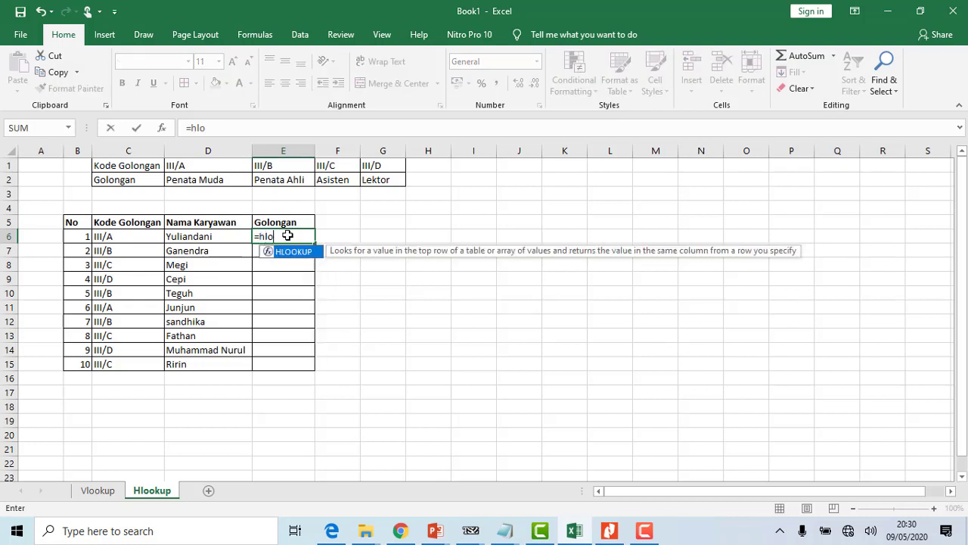
key("Tab")
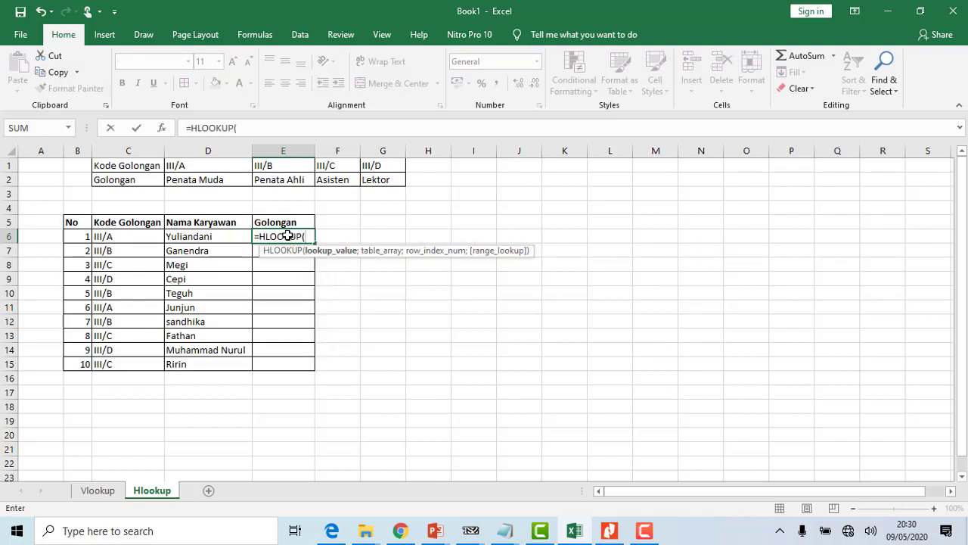
left_click(128, 236)
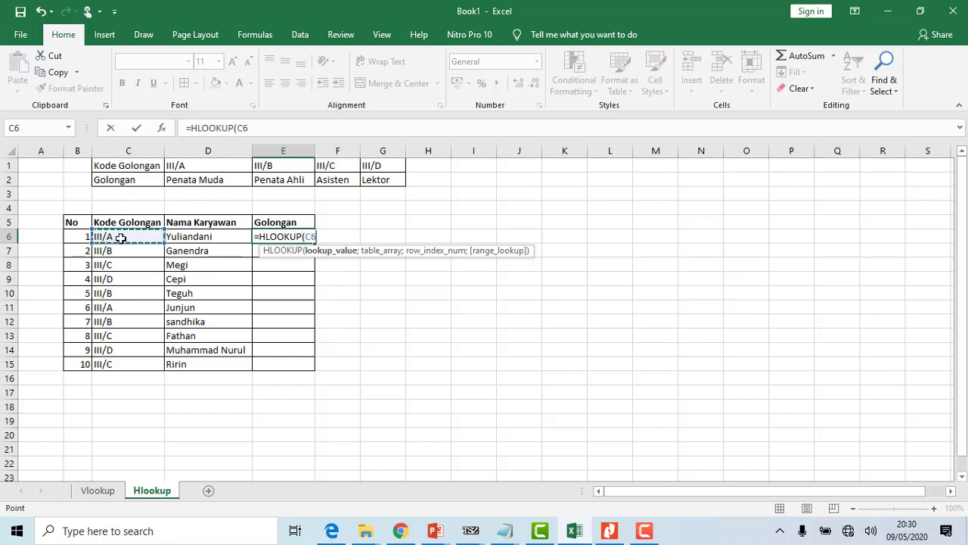
type(";")
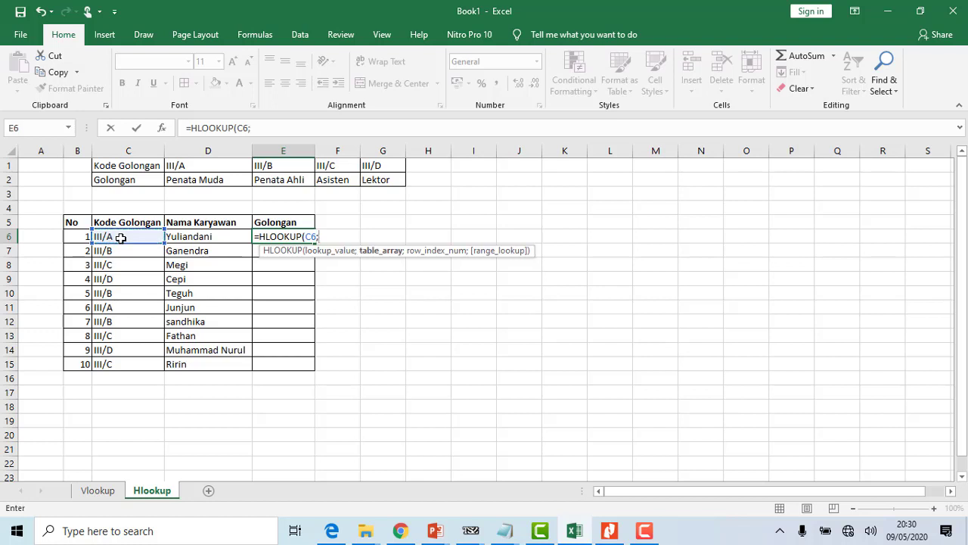
type("gol")
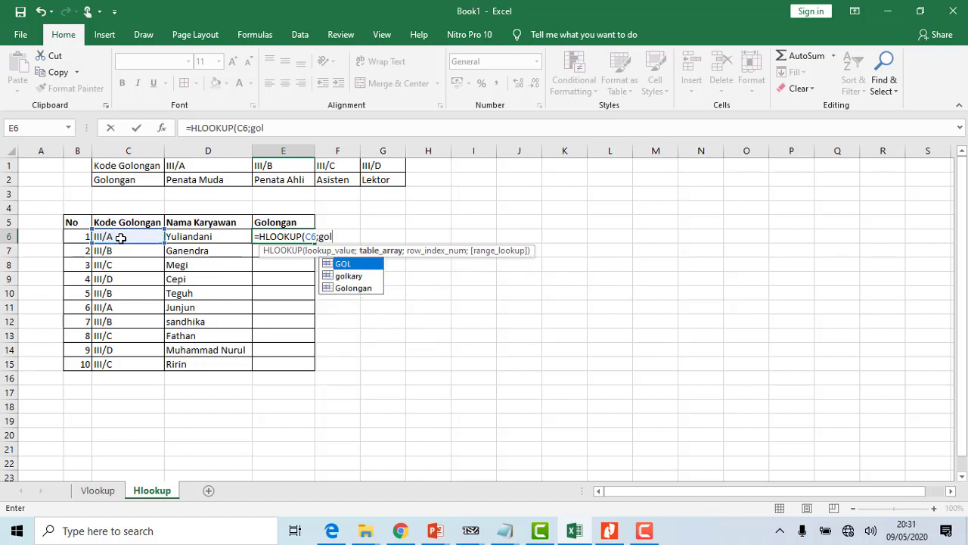
key("Down")
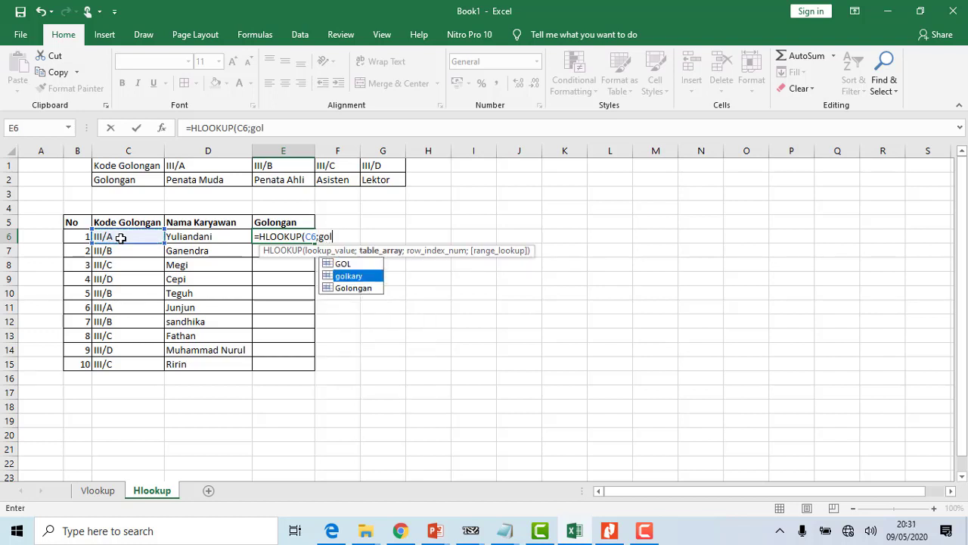
type("kary;")
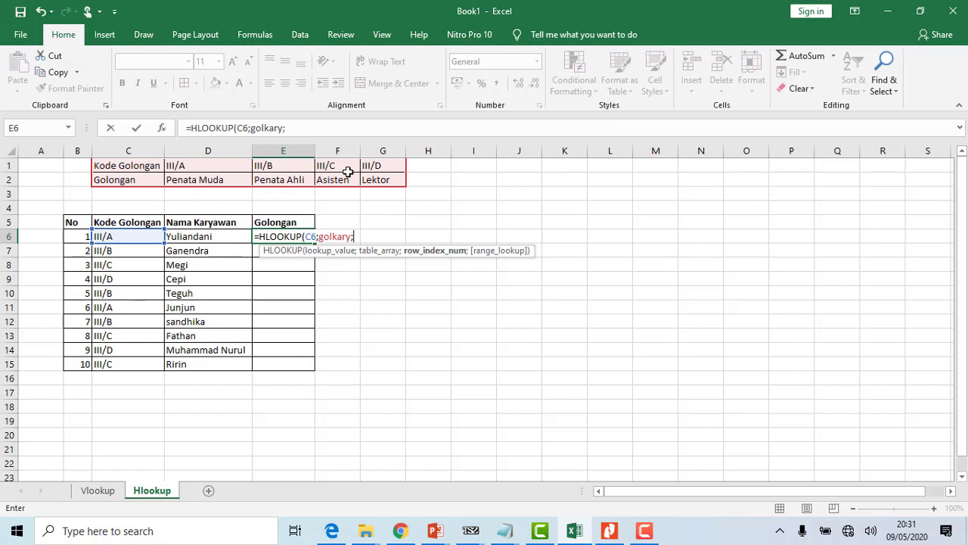
type("2;")
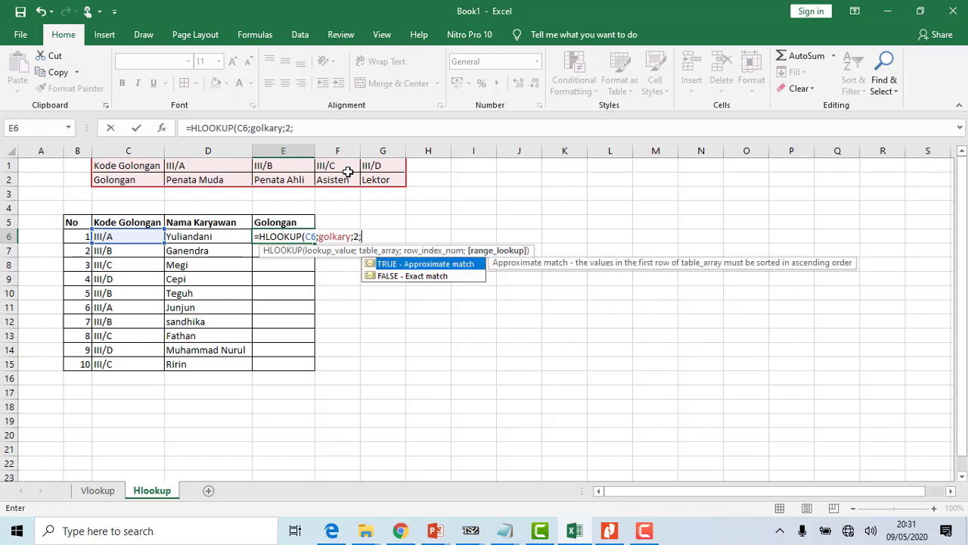
type("0)")
key("Return")
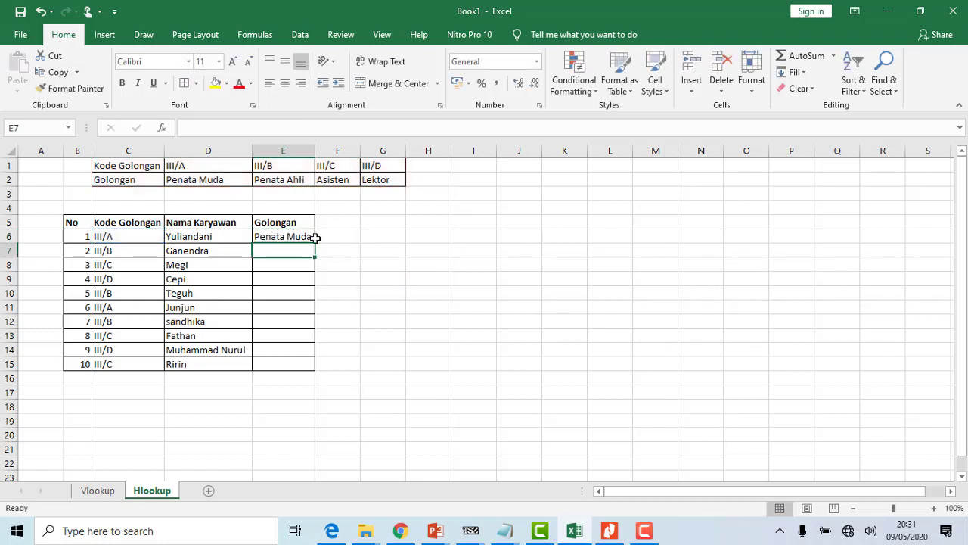
Start an HLOOKUP formula in cell E7 with C7 as the lookup value.
left_click(309, 237)
left_click(296, 248)
type("=")
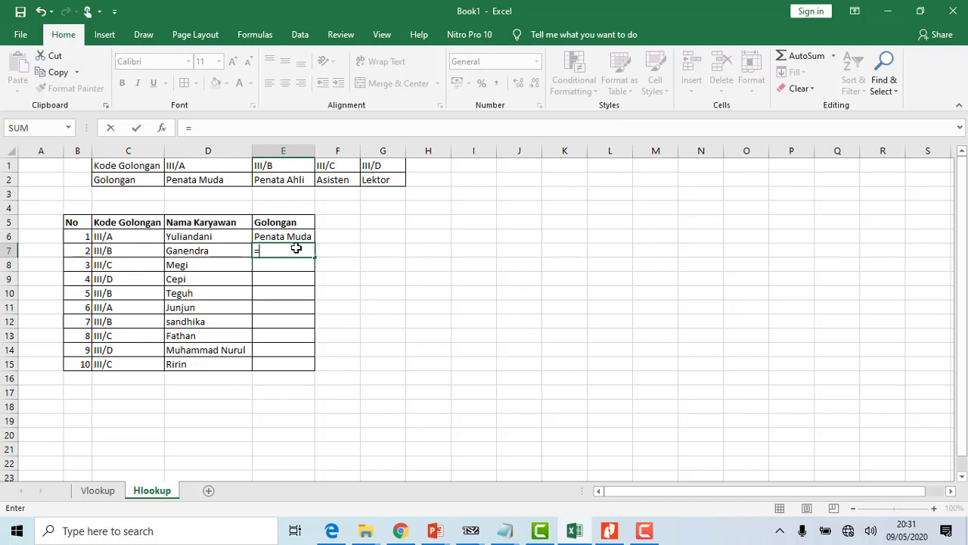
type("hlo")
key("Tab")
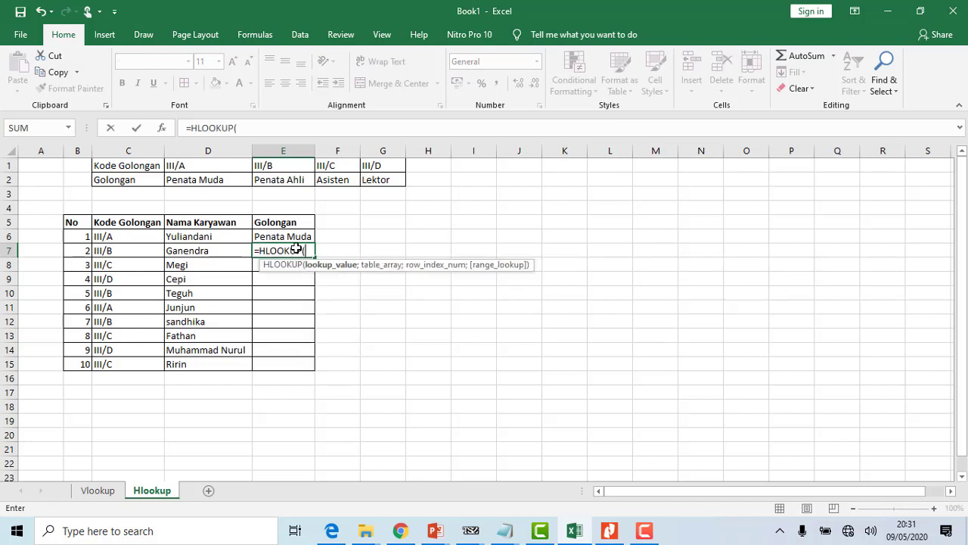
left_click(111, 252)
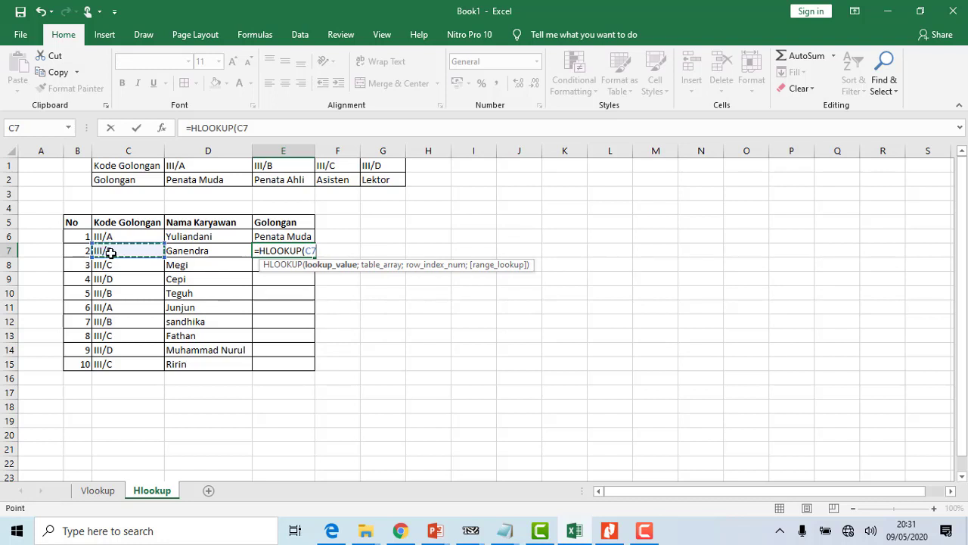
type(";")
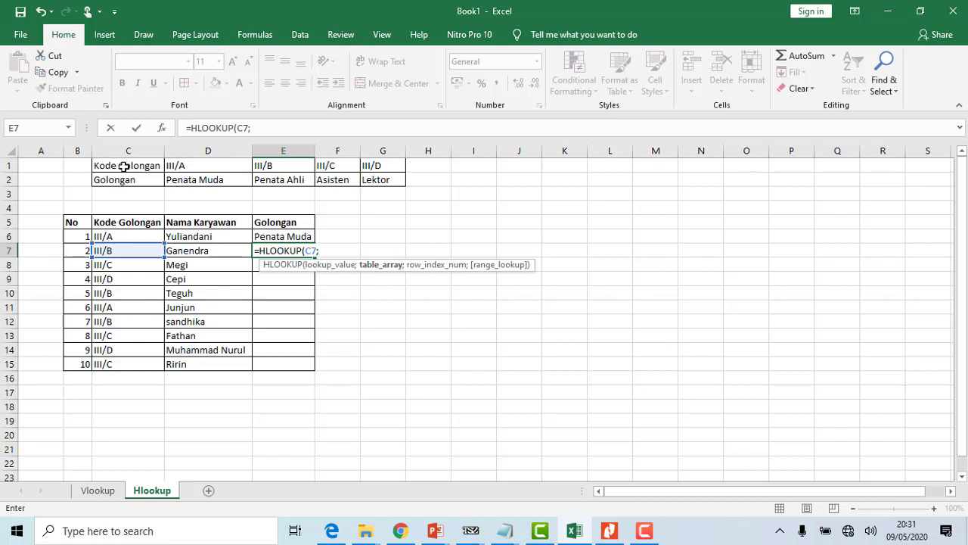
left_click_drag(124, 166, 373, 185)
key("BackSpace")
key("BackSpace")
key("BackSpace")
key("BackSpace")
key("BackSpace")
key("BackSpace")
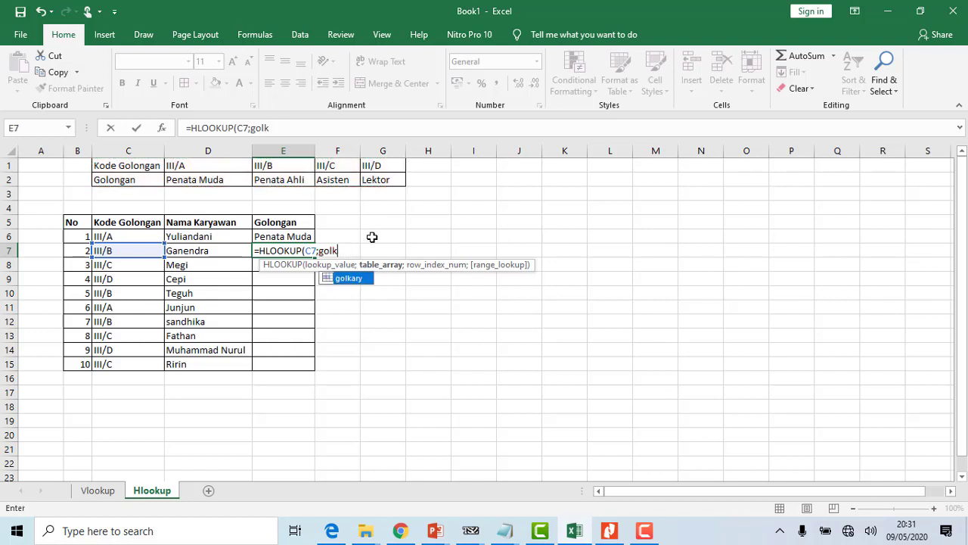
key("BackSpace")
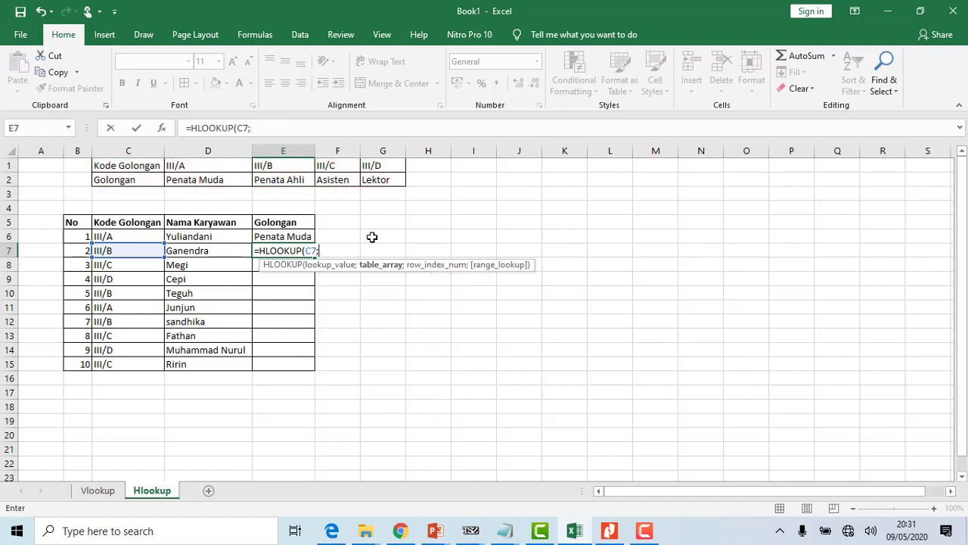
Complete the E7 formula with the absolute table range $C$1:$G$2, row index 2 and match type 0.
type("C1:")
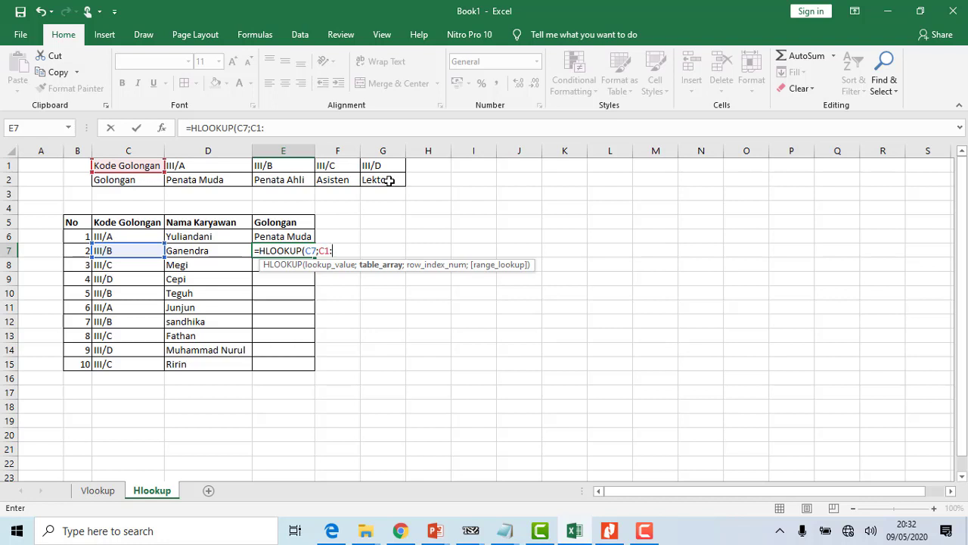
type("G2")
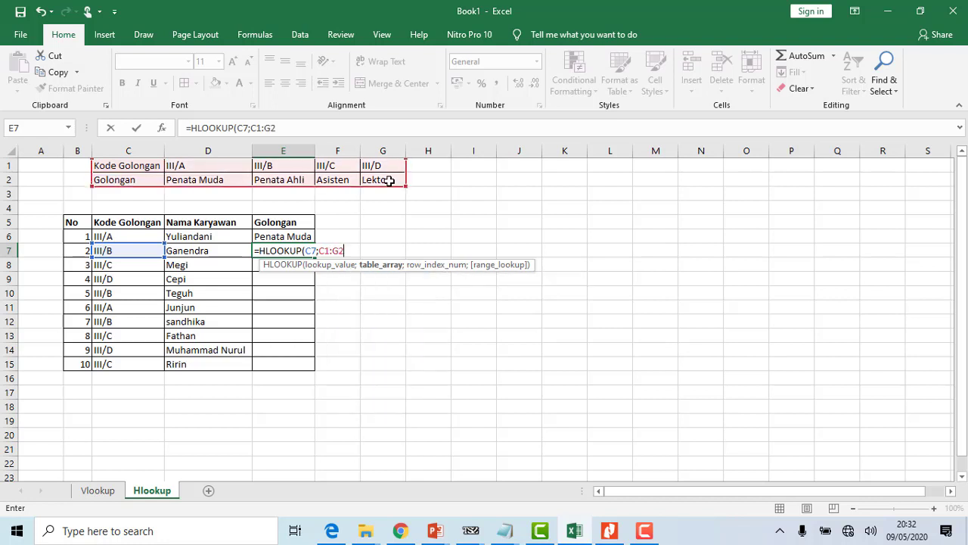
left_click(320, 250)
type("$C")
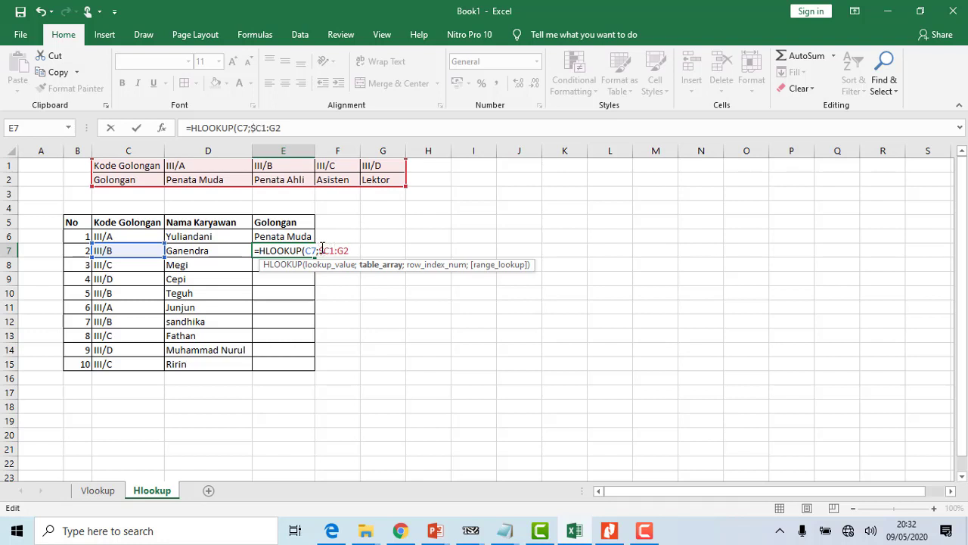
type("$1:")
type("$")
key("Right")
type("$")
type(";2")
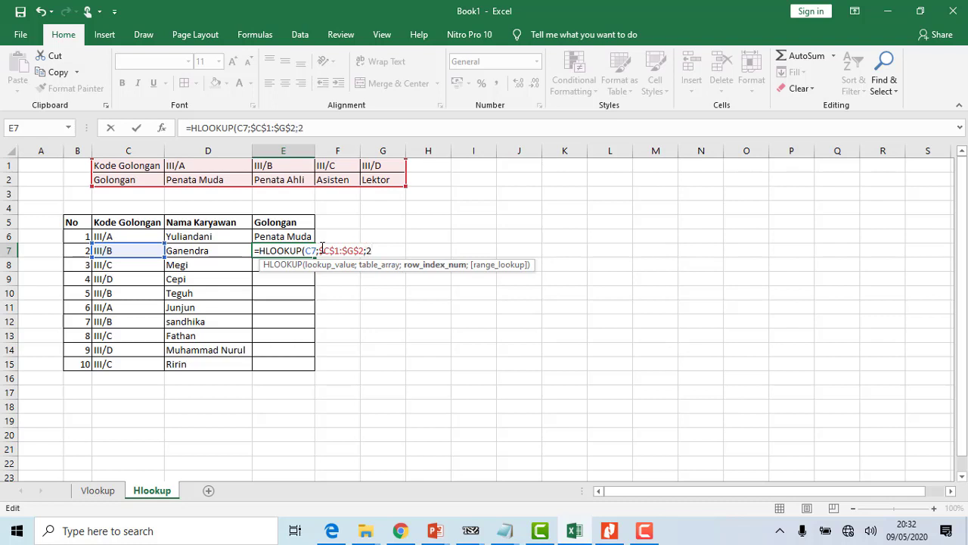
type(";0)")
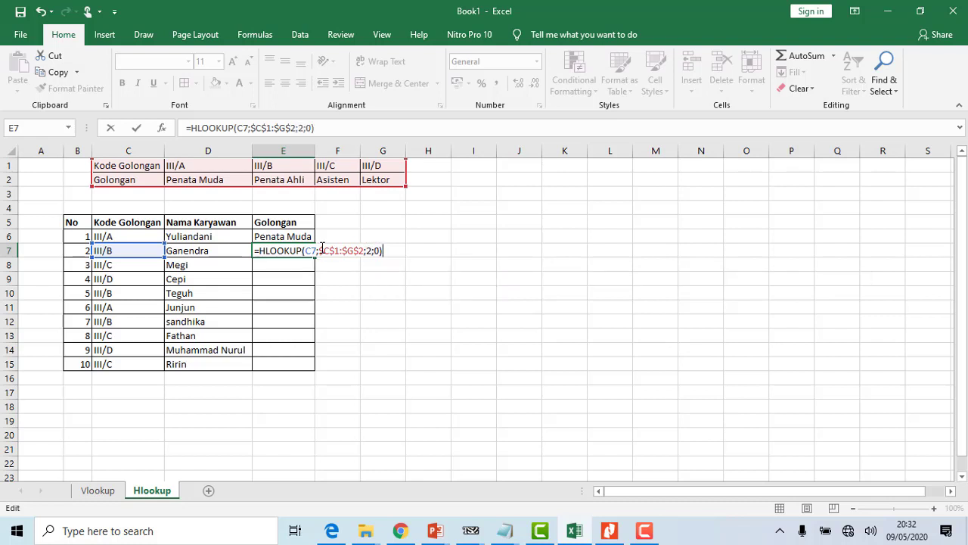
key("Return")
Fill the E7 formula down the Golongan column to E15.
left_click(308, 250)
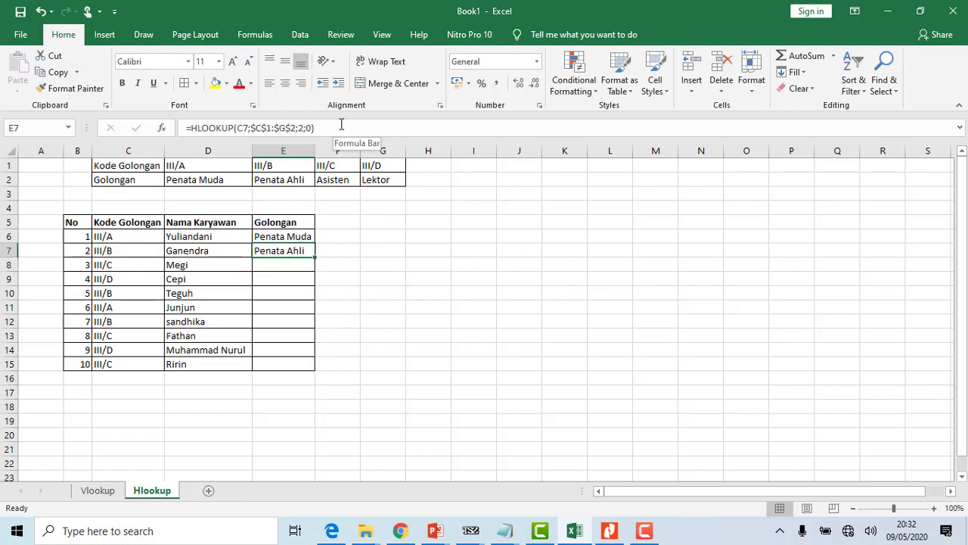
double_click(315, 258)
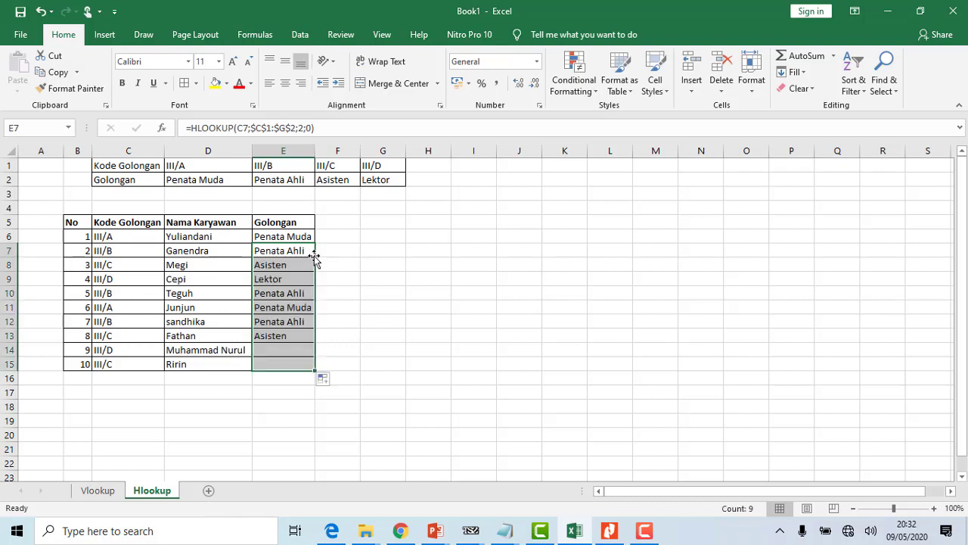
left_click(379, 268)
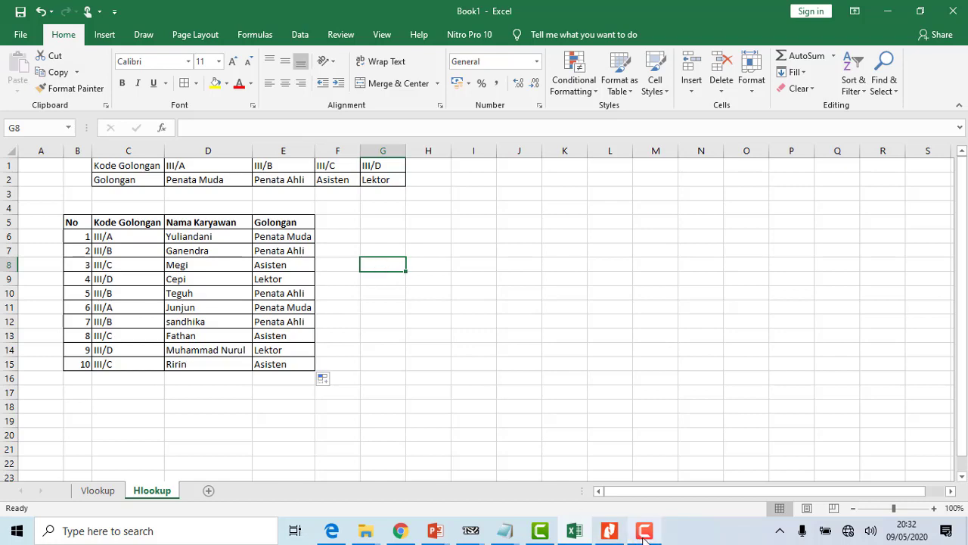
mouse_move(644, 539)
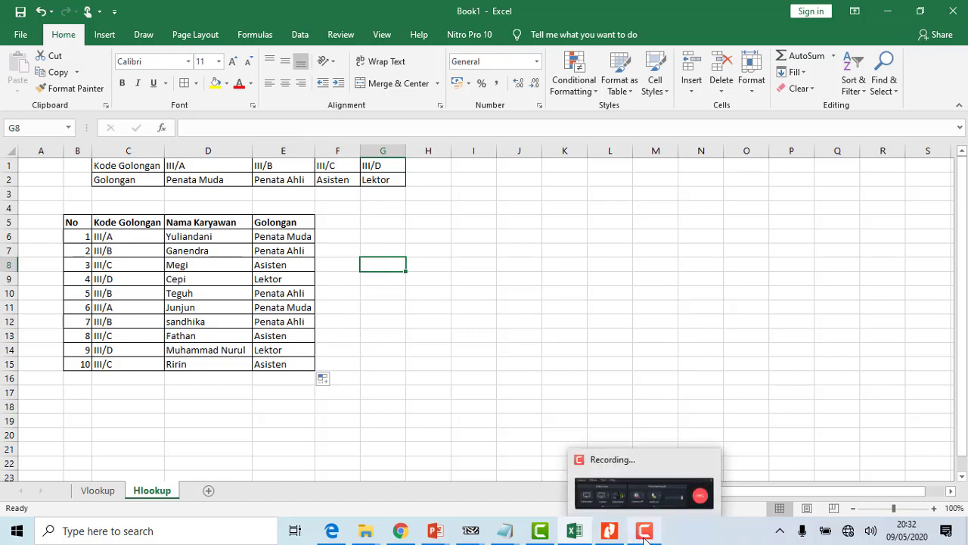
left_click(699, 503)
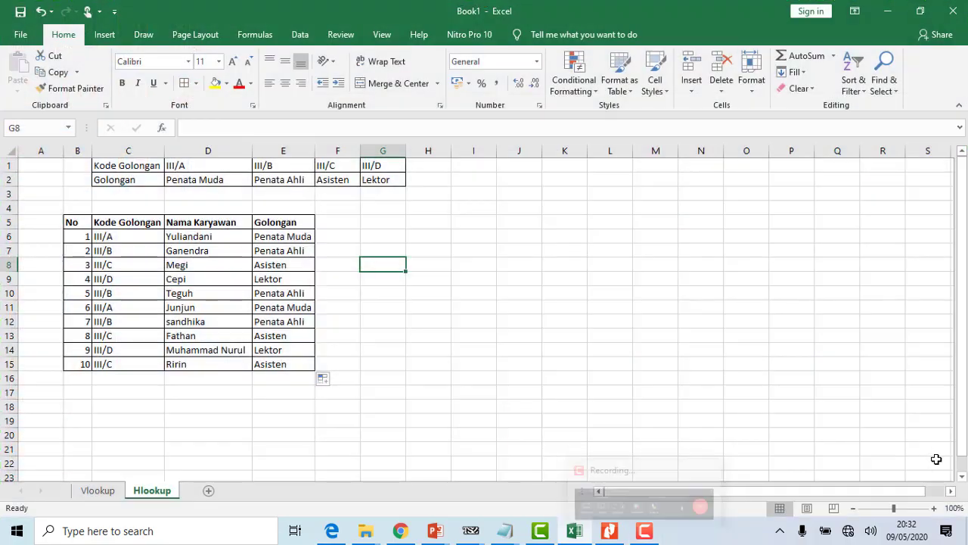
left_click(647, 536)
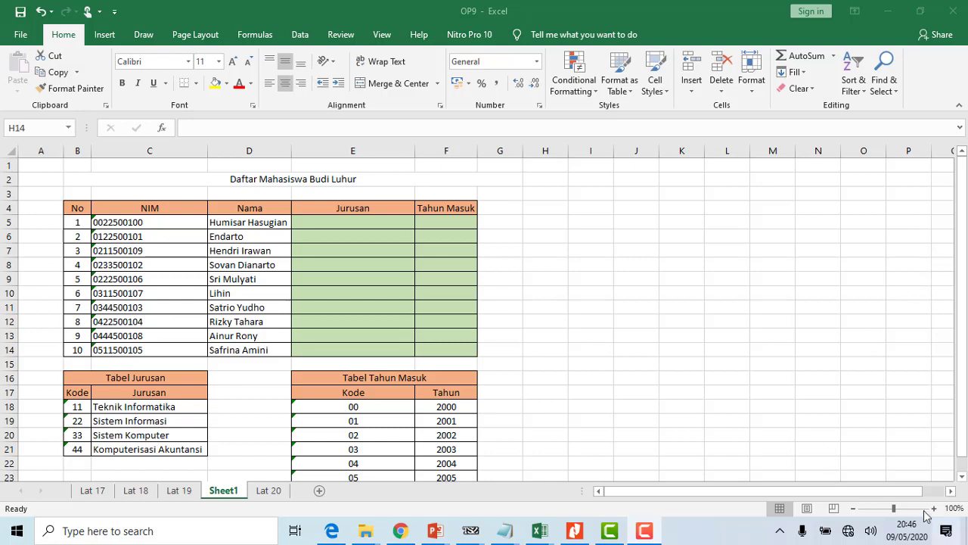
Start a VLOOKUP formula in cell E5 of the Jurusan column with MID(C5;3;2) as the lookup value.
left_click(308, 224)
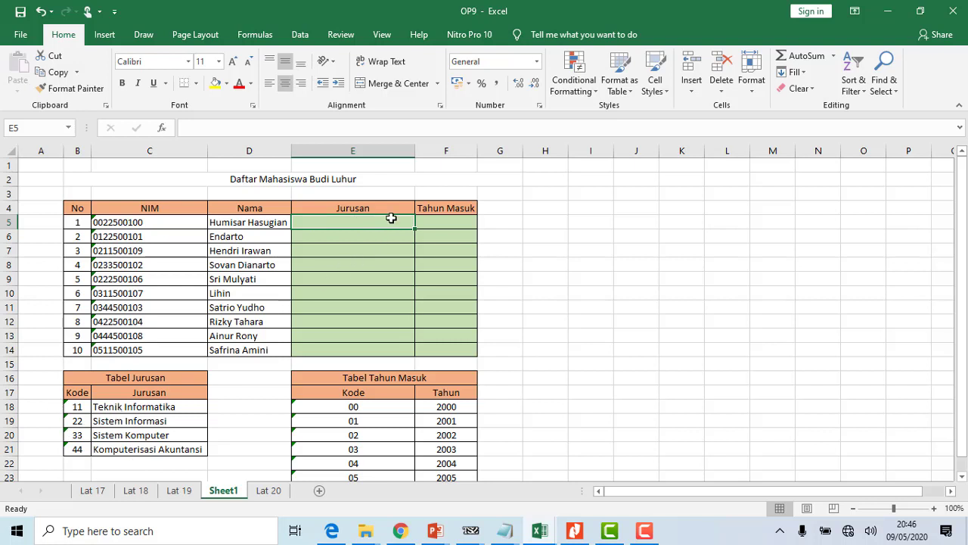
type("=")
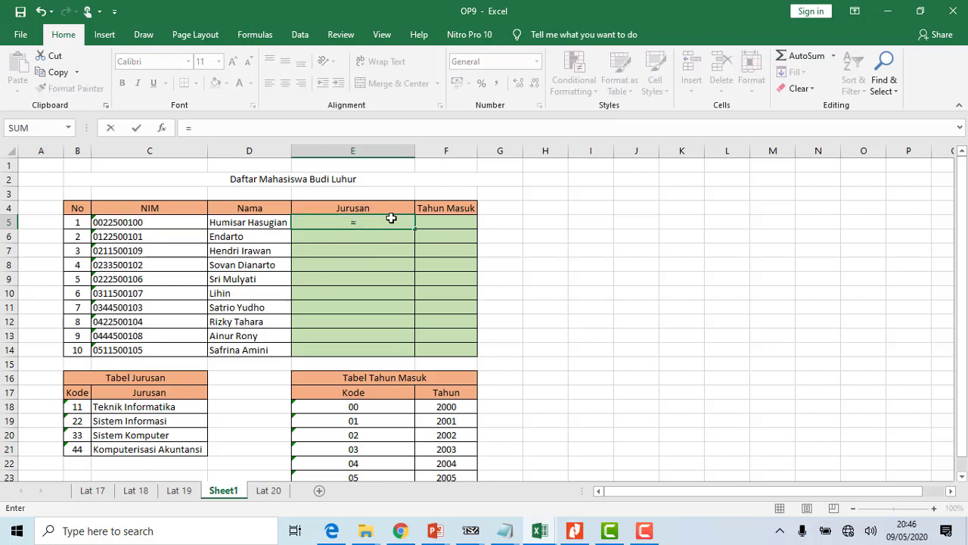
type("vll")
key("BackSpace")
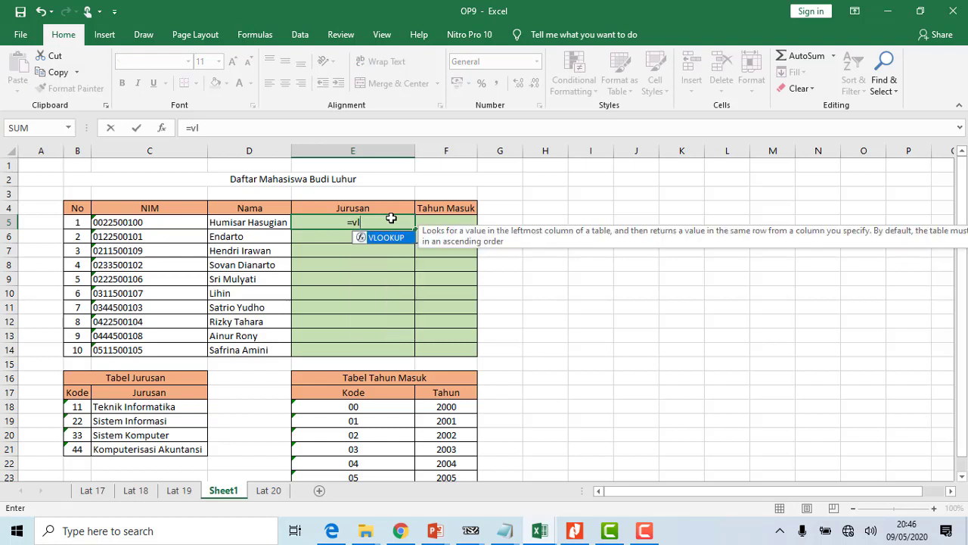
key("Tab")
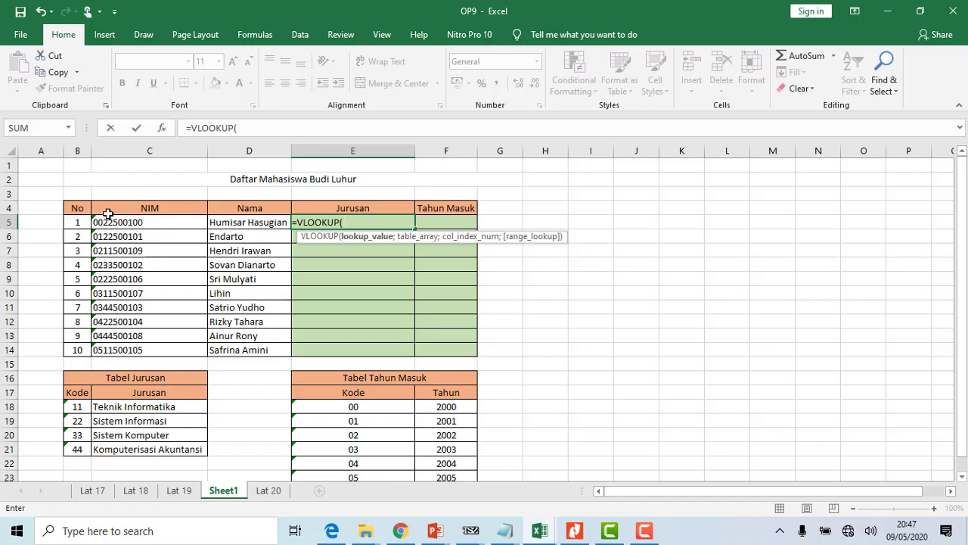
type("mid")
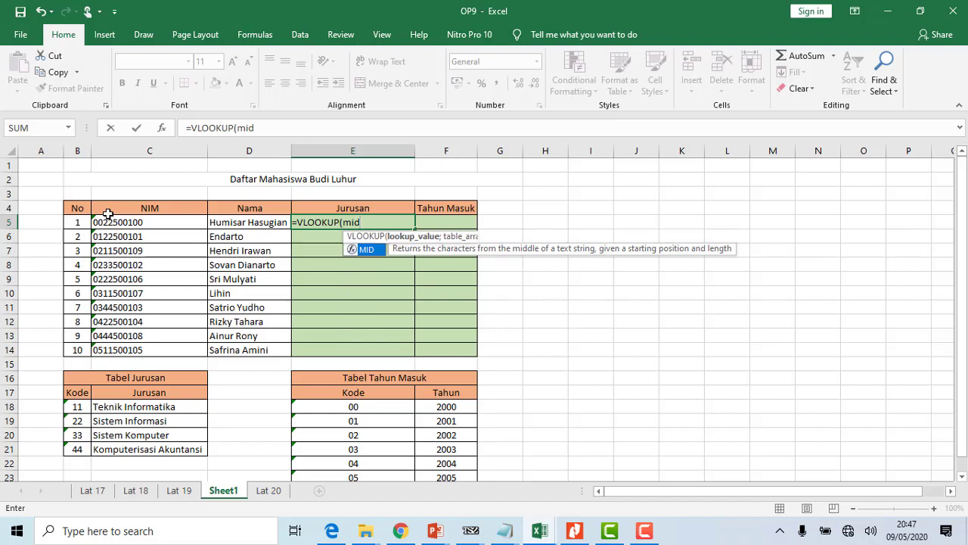
type("(")
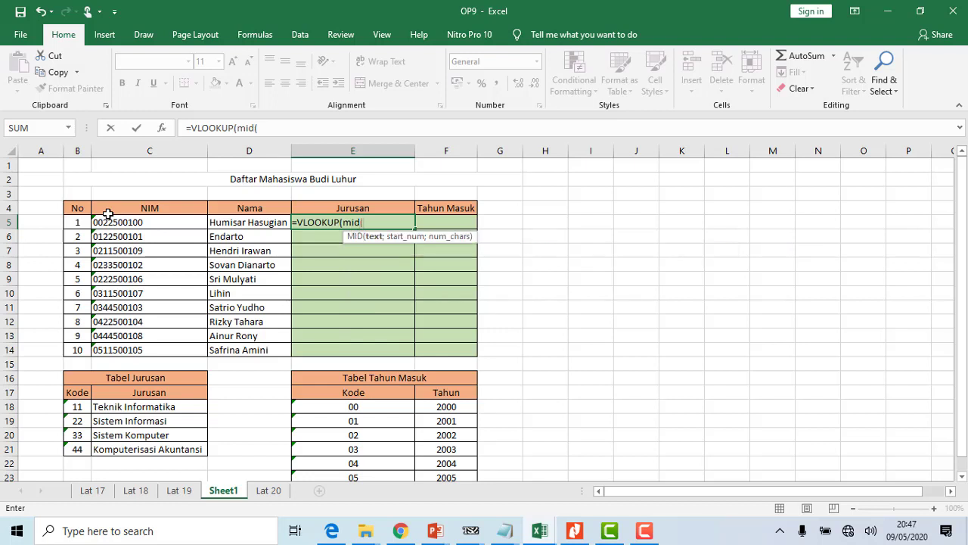
left_click(121, 221)
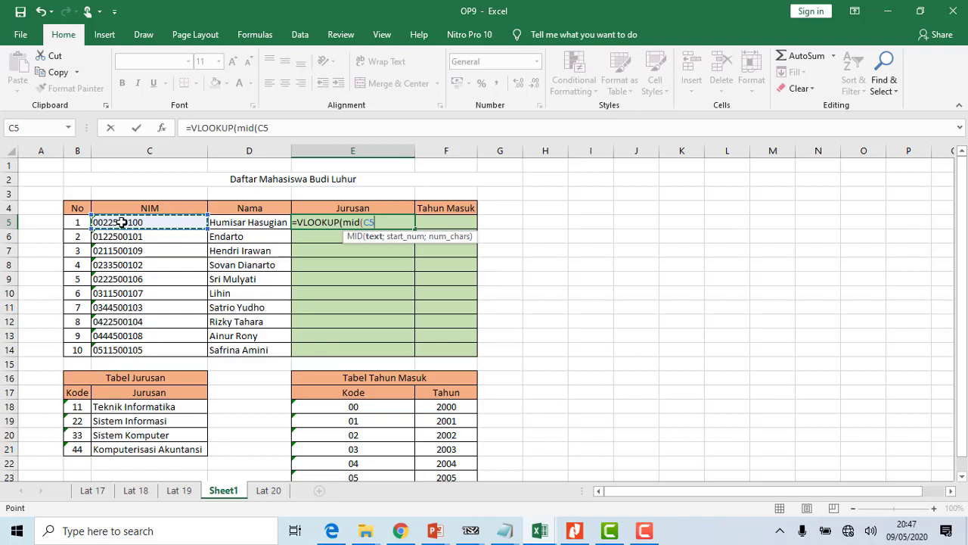
type(";")
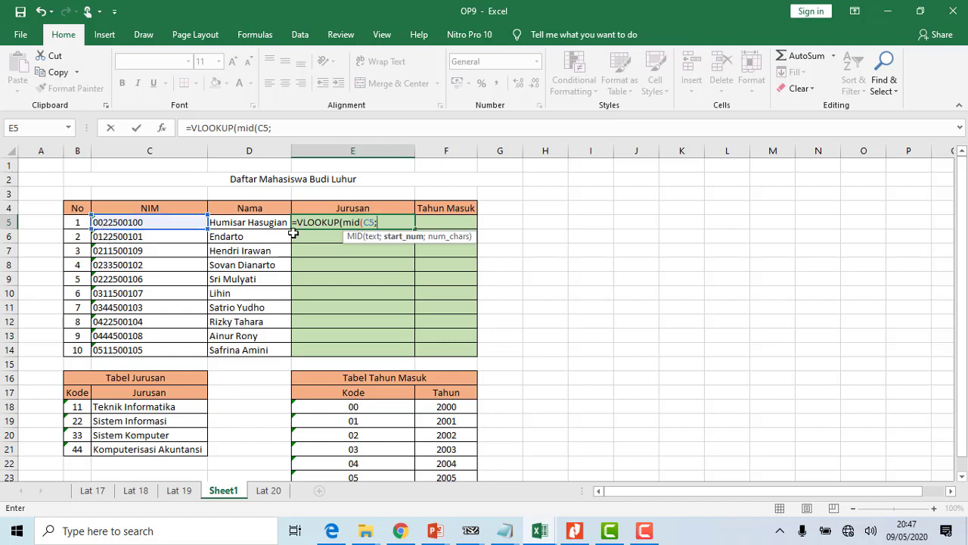
type("3;")
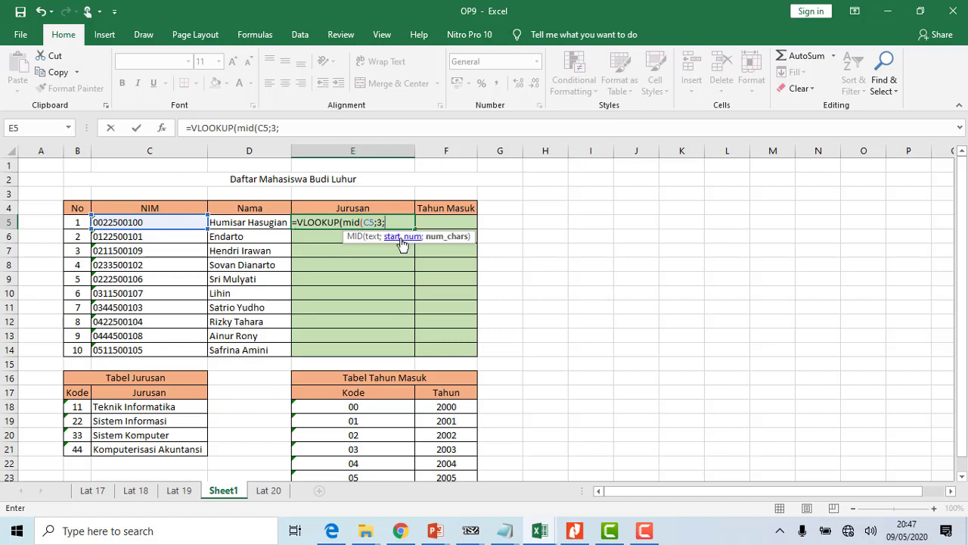
type("2")
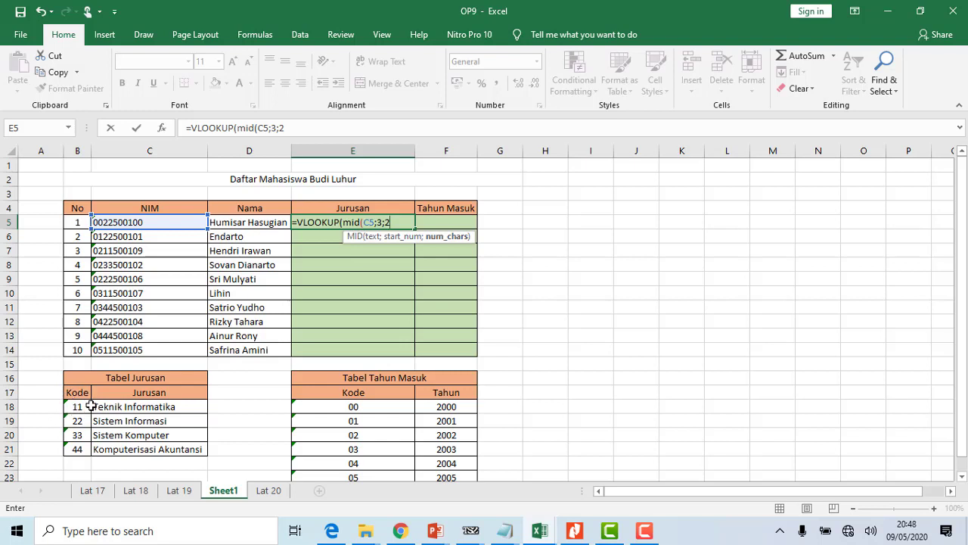
type(")")
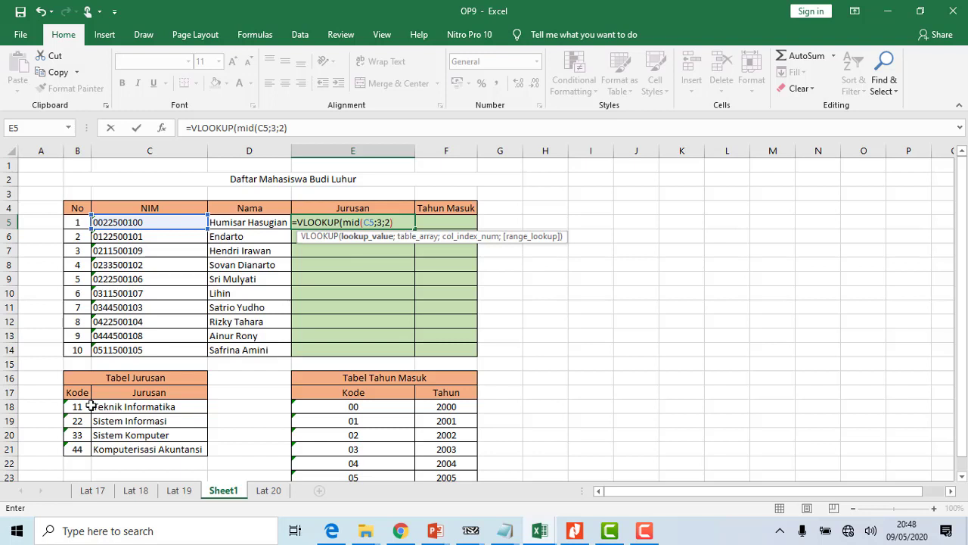
type(";")
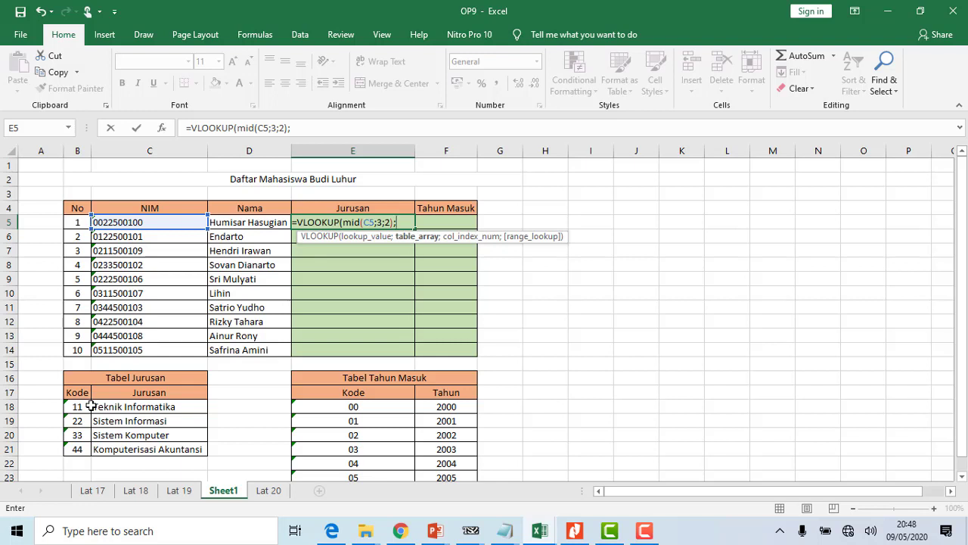
Add the Tabel Jurusan range to the E5 formula as the absolute table array $B$17:$C$21.
left_click_drag(75, 393, 156, 447)
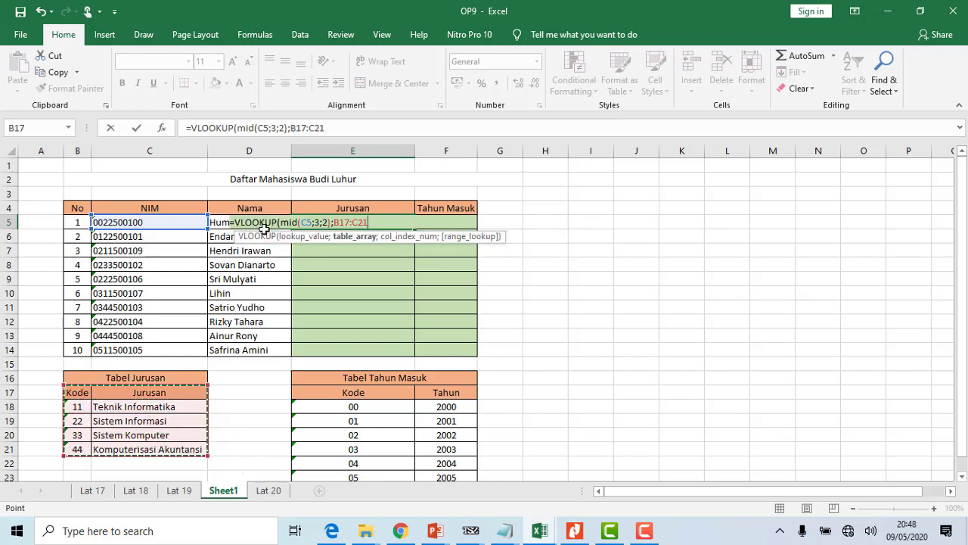
left_click(343, 221)
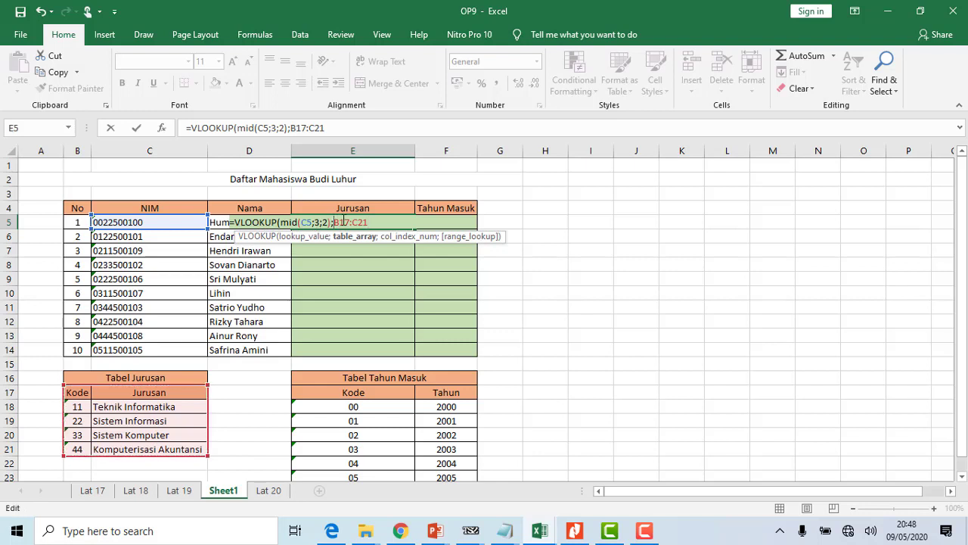
type("$")
left_click(344, 222)
type("$")
key("Right")
key("Right")
key("Right")
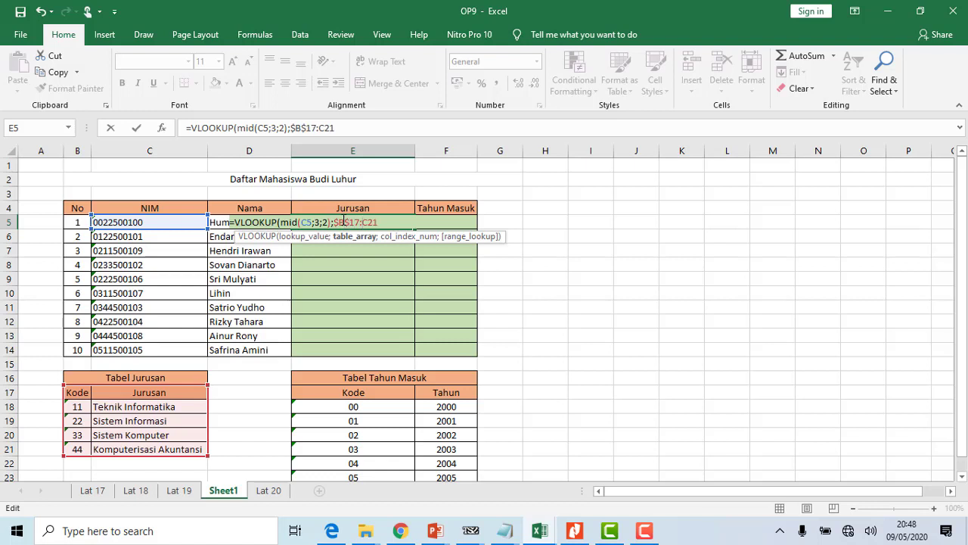
type("$C$21;")
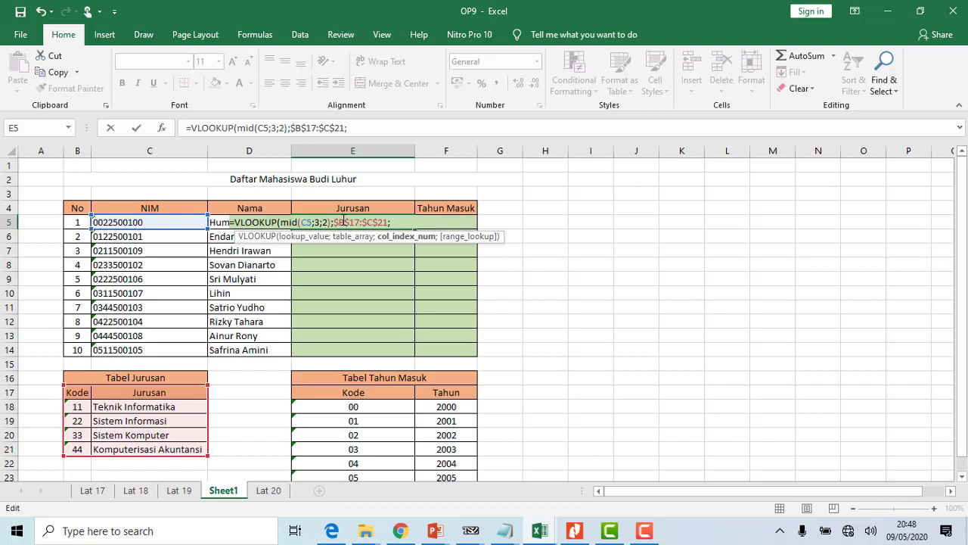
Complete the E5 formula with column index 2 and match type 0, and fill it down the Jurusan column to E14.
type("2;0)")
key("Return")
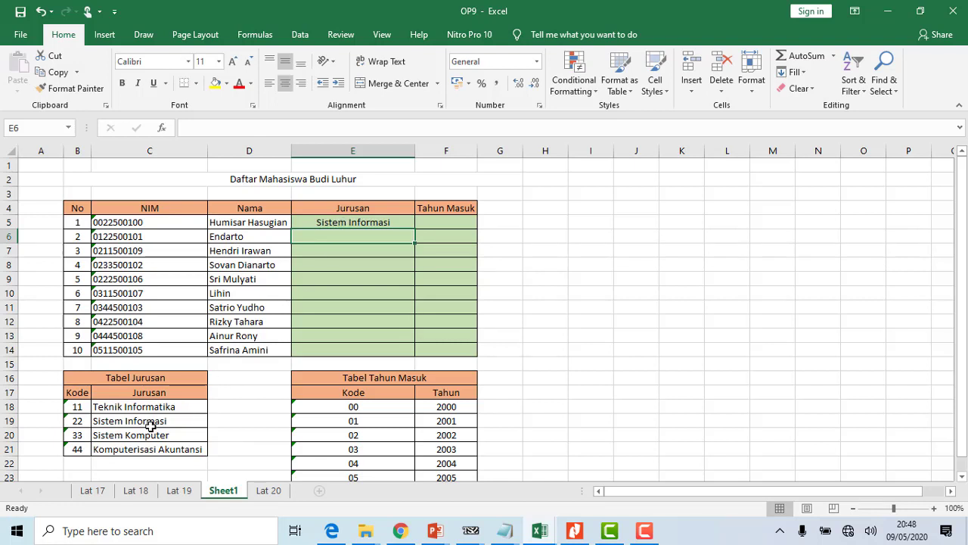
left_click(393, 221)
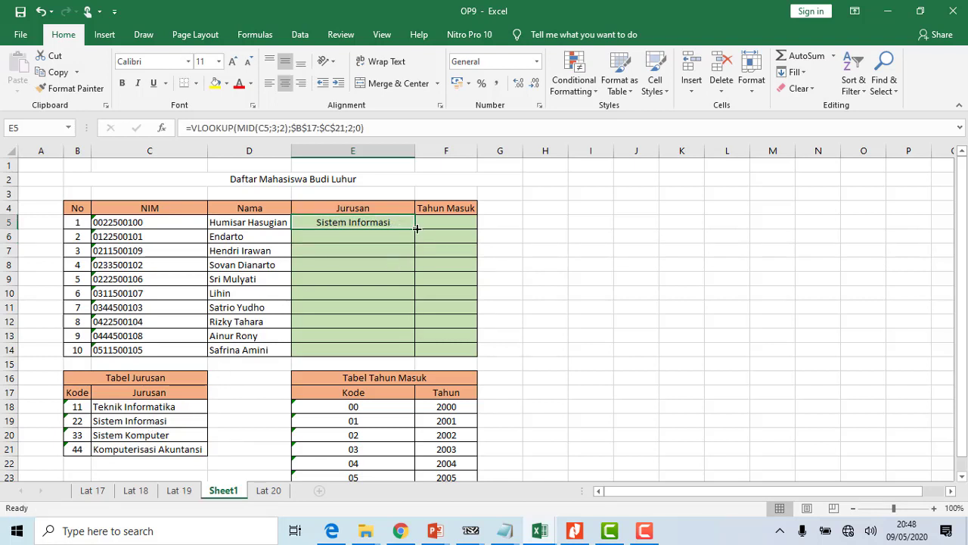
double_click(415, 228)
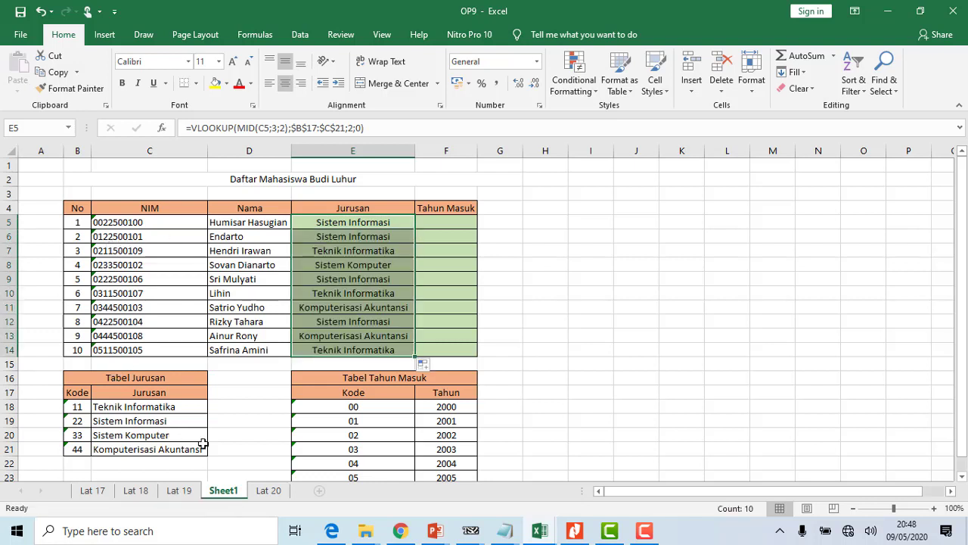
Start a VLOOKUP formula in cell F5 of the Tahun Masuk column with LEFT(C5;2) as the lookup value.
left_click(455, 221)
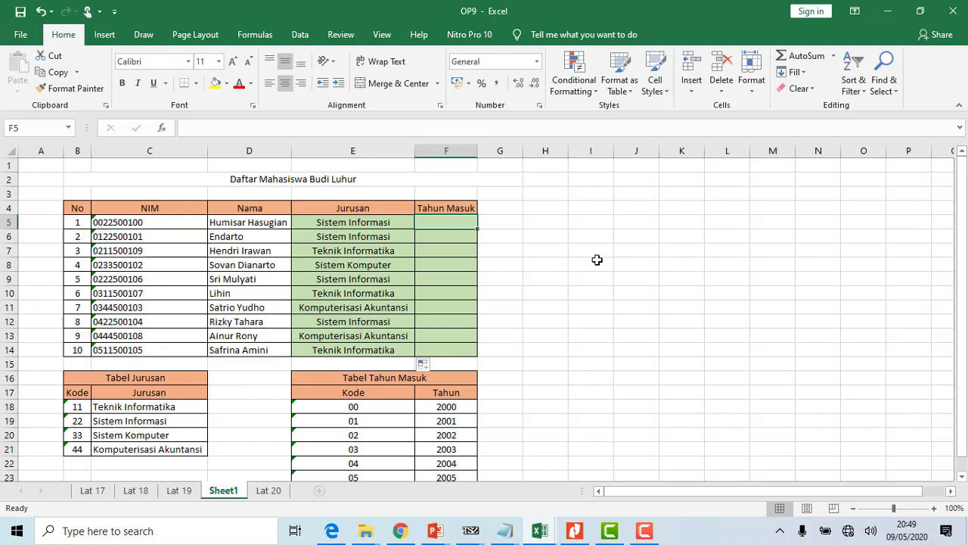
type("=")
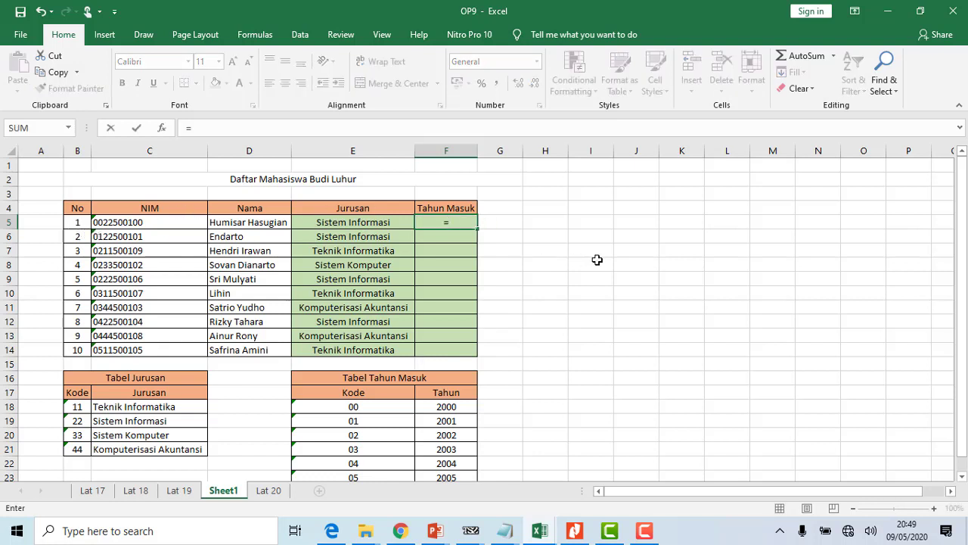
type("vl")
key("Tab")
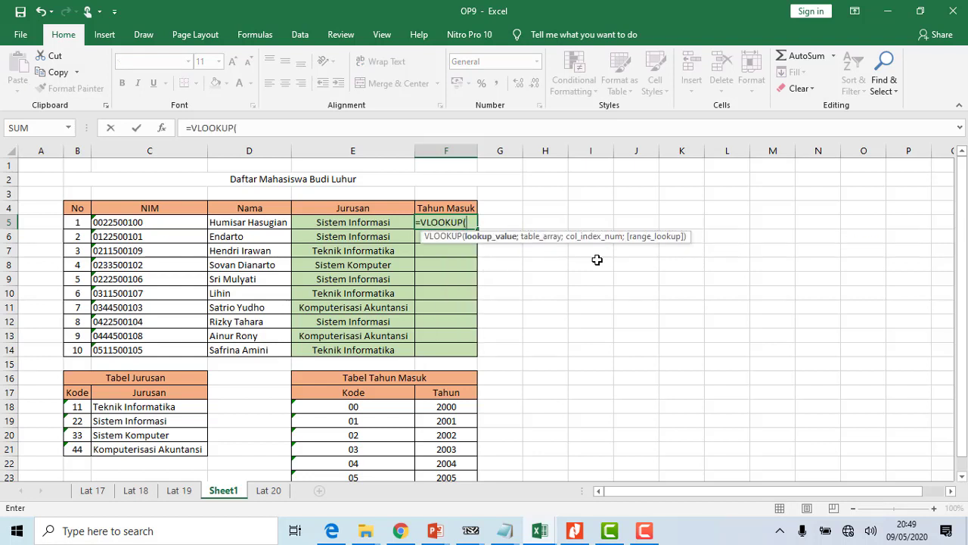
type("lefy")
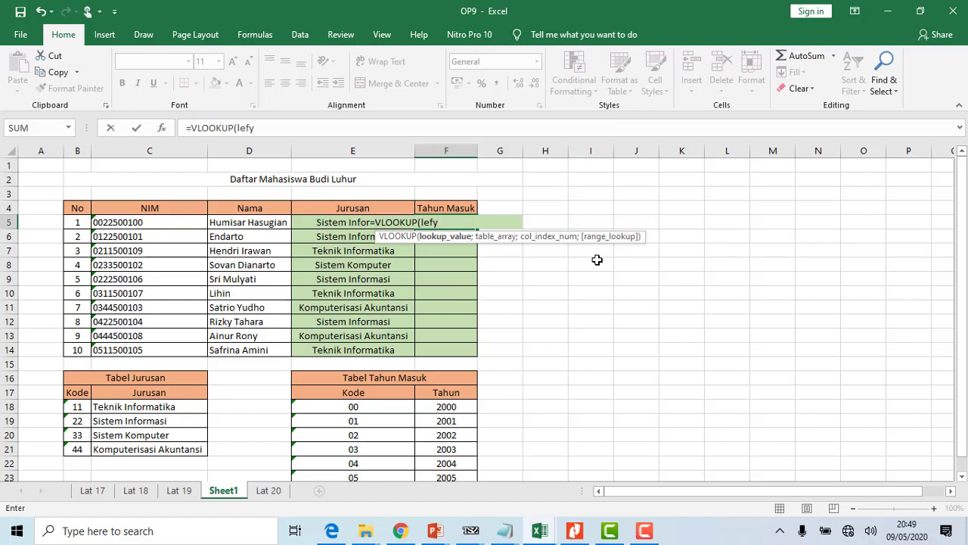
key("BackSpace")
type("t(")
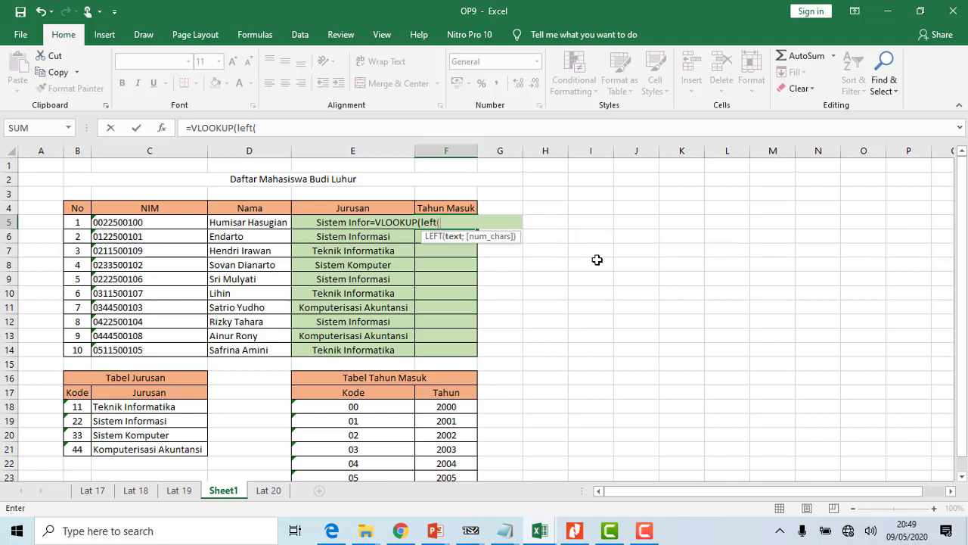
left_click(118, 222)
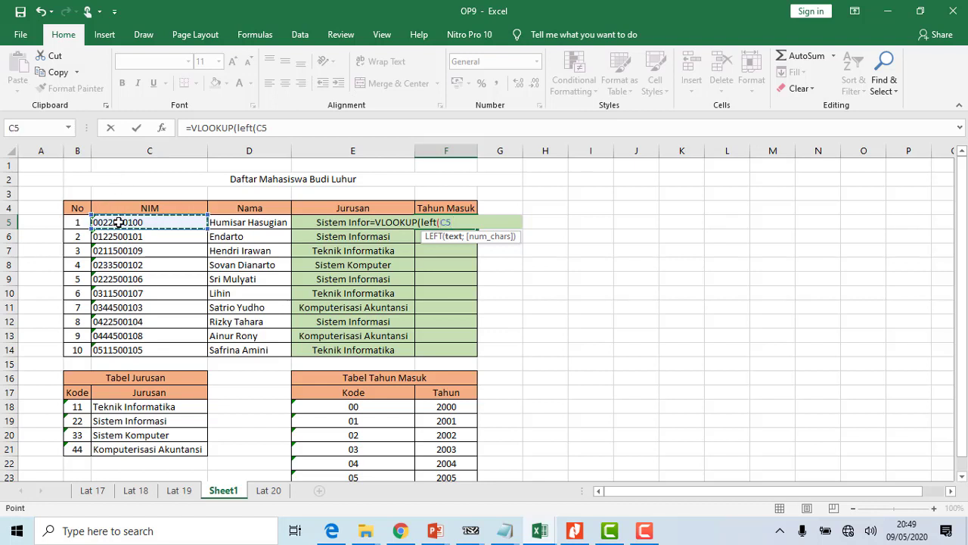
type(";")
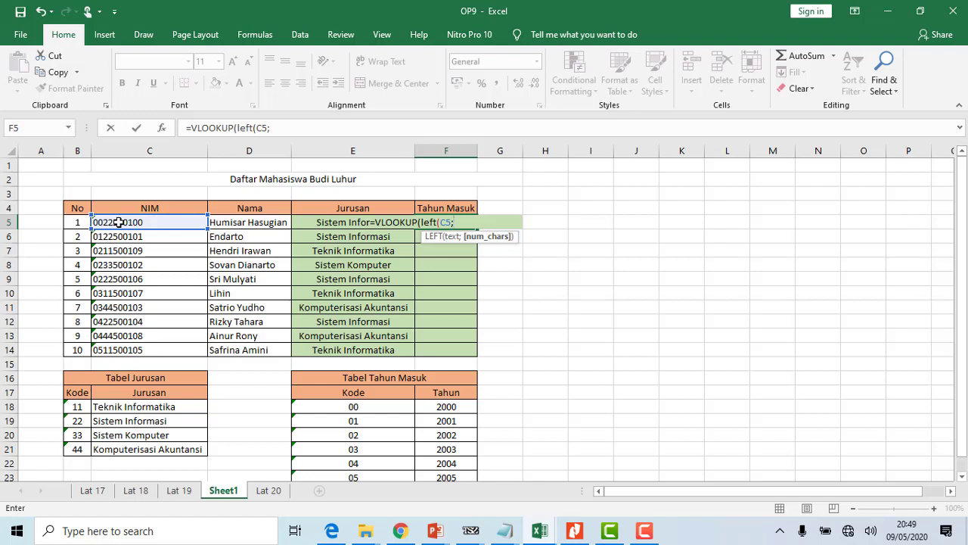
type("2)")
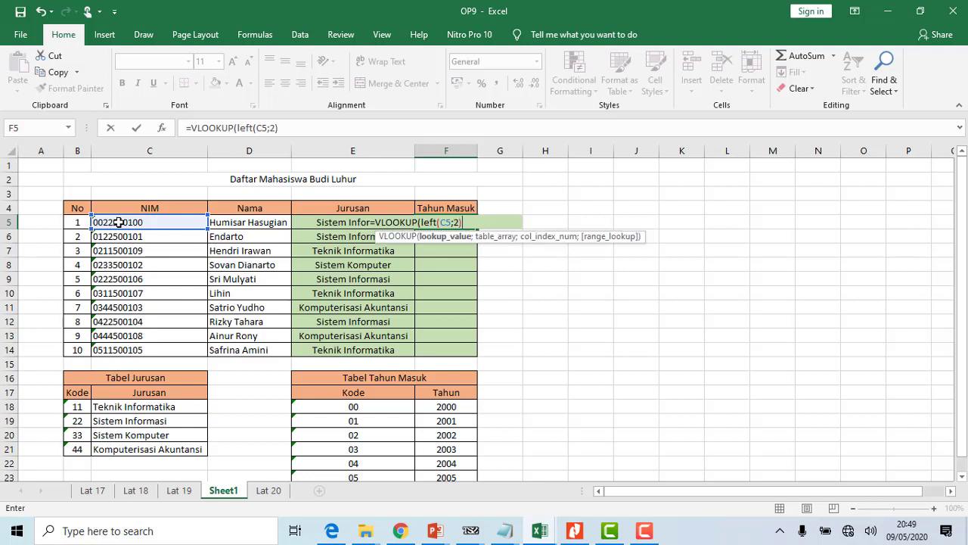
type(";")
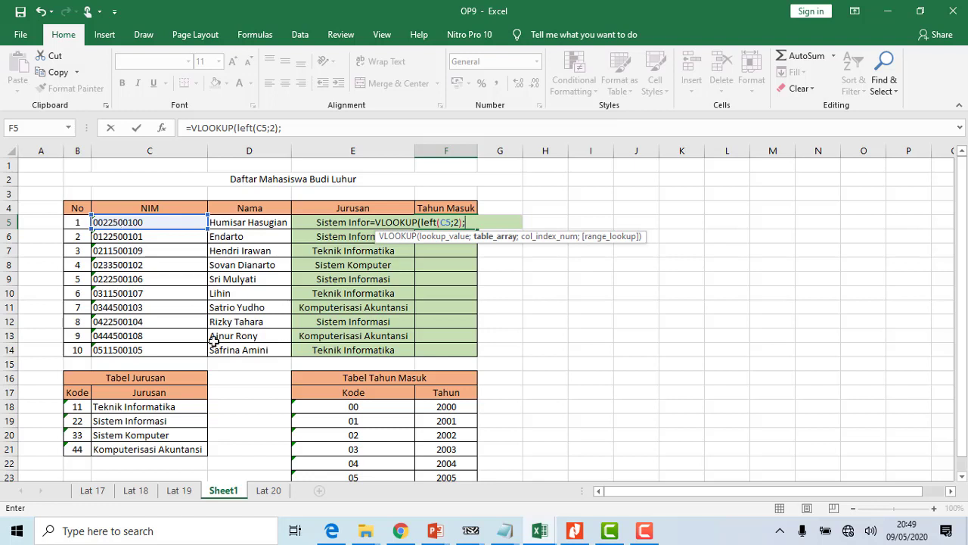
Add the Tabel Tahun Masuk range to the F5 formula as the absolute table array $E$17:$F$23.
left_click_drag(353, 395, 421, 445)
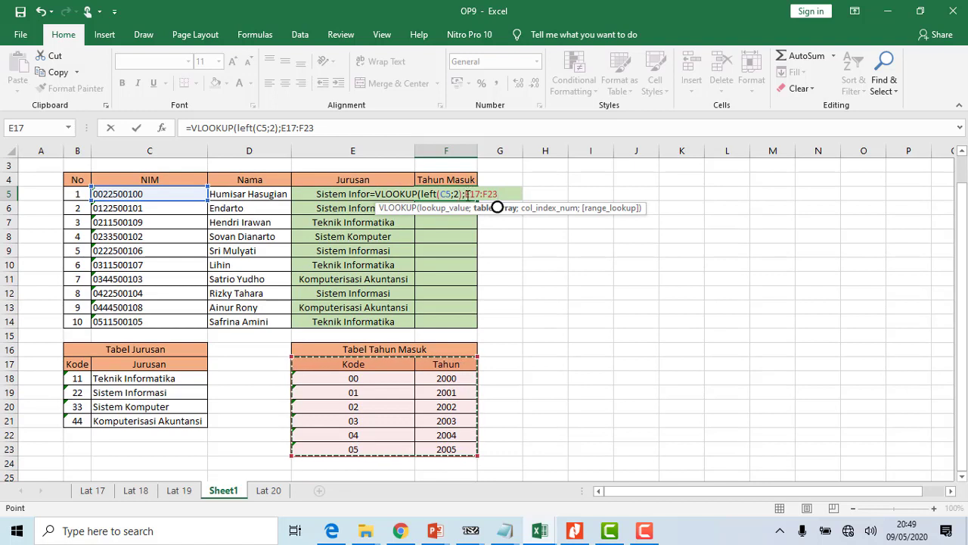
left_click(467, 194)
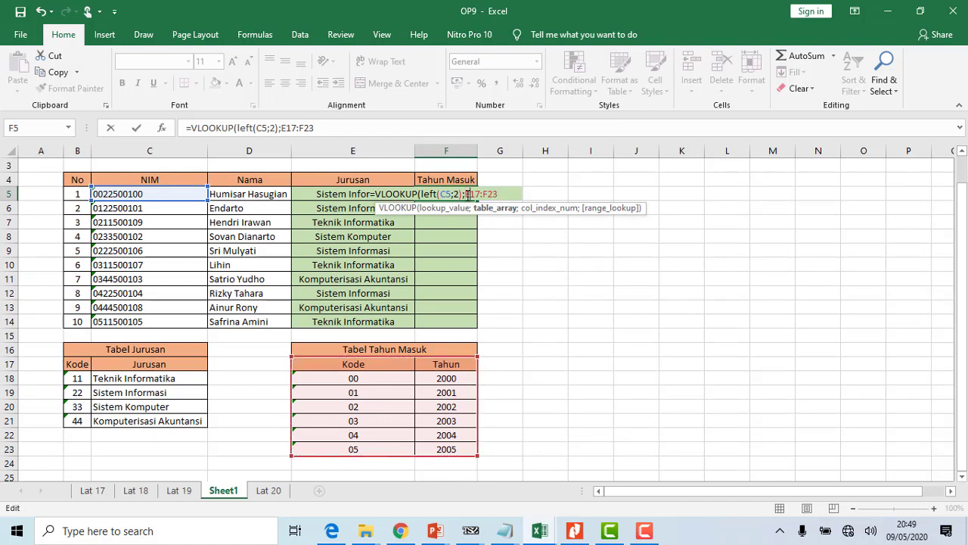
type("$")
key("Right")
type("$")
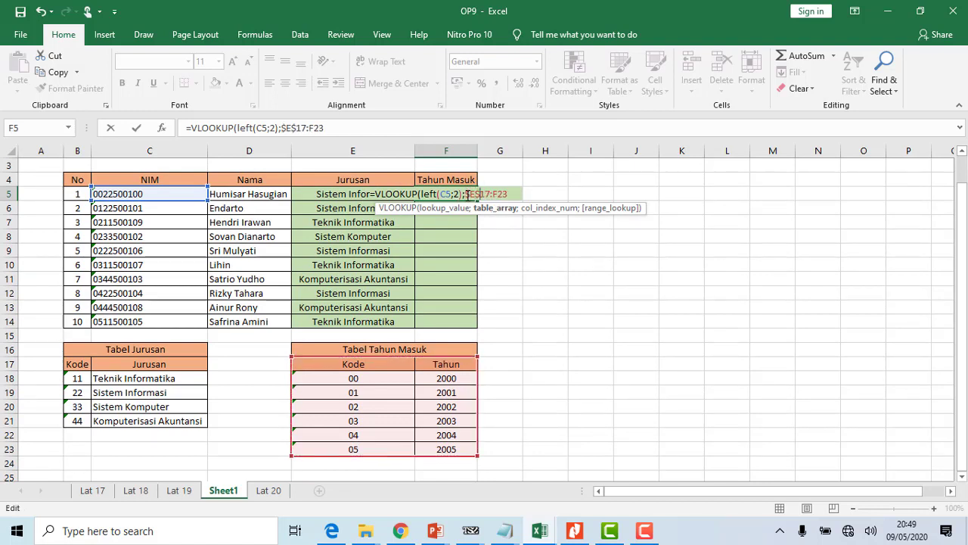
key("Right")
key("Right")
key("Right")
type("$")
key("Right")
type("$23;")
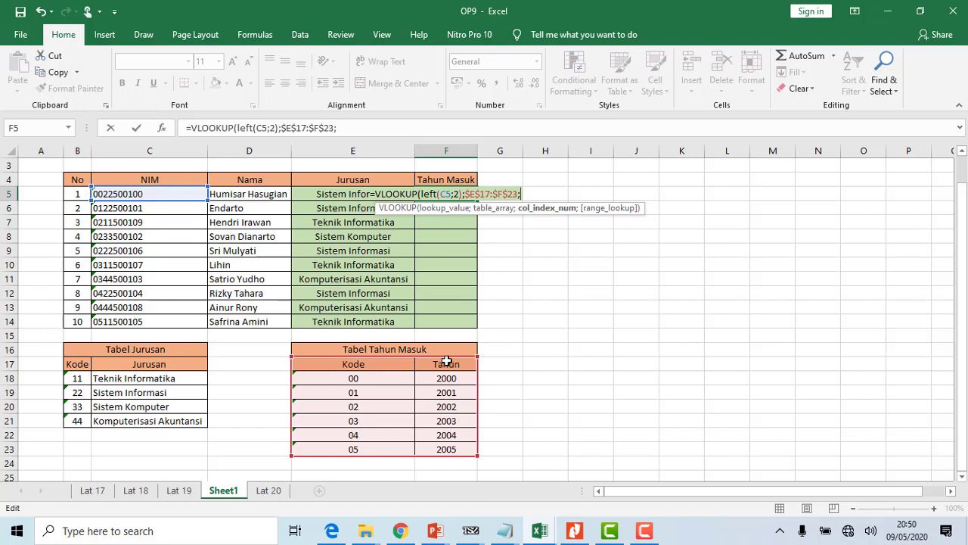
Complete the F5 formula with column index 2 and match type 0, and fill it down the Tahun Masuk column to F14.
type("2")
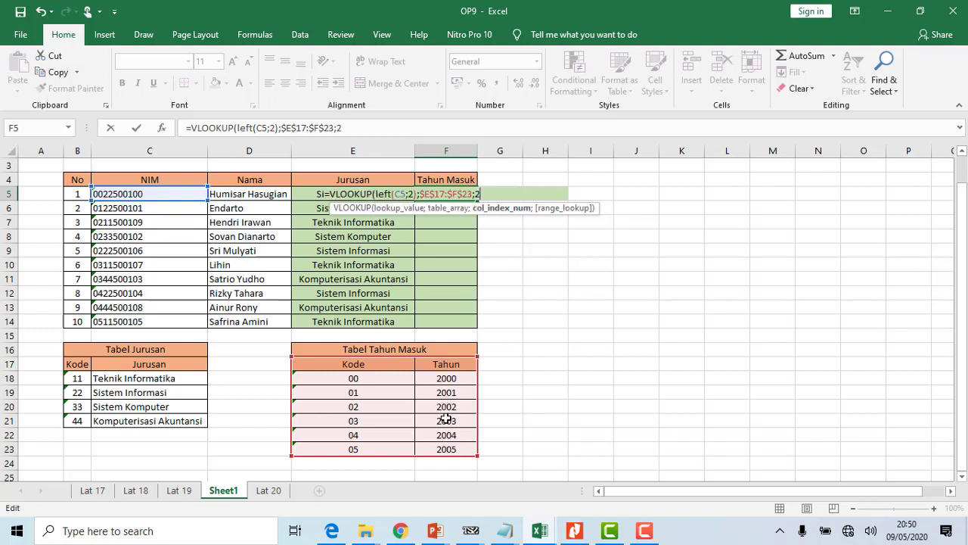
type(";0)")
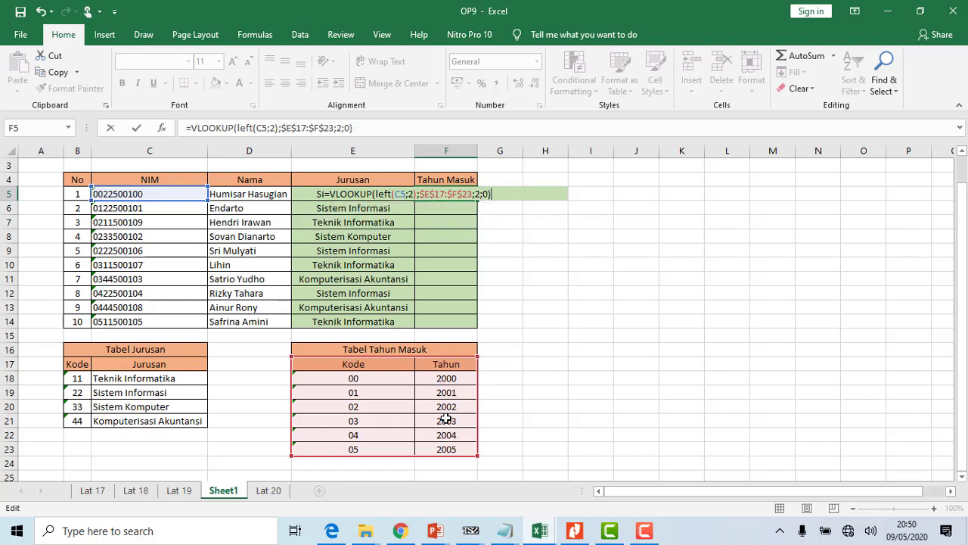
key("Return")
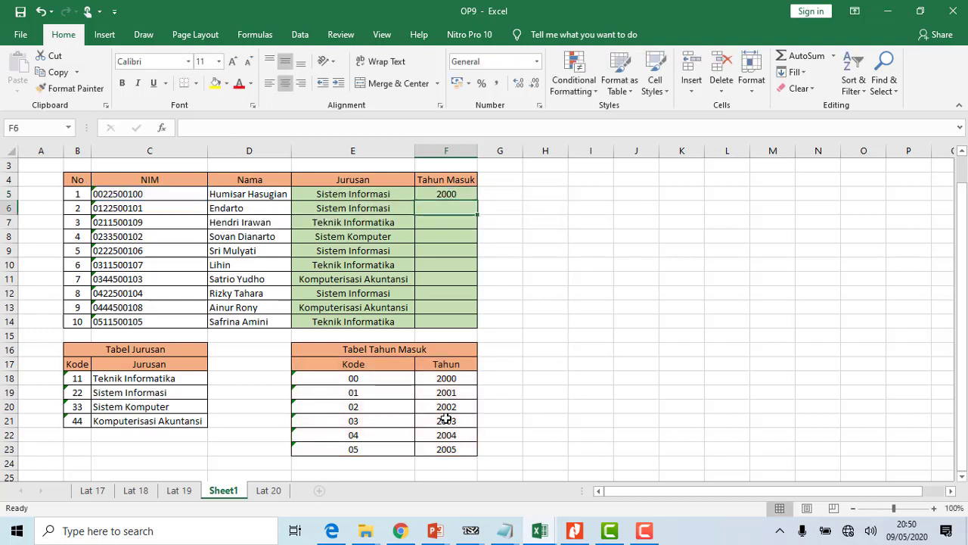
left_click(472, 193)
double_click(478, 199)
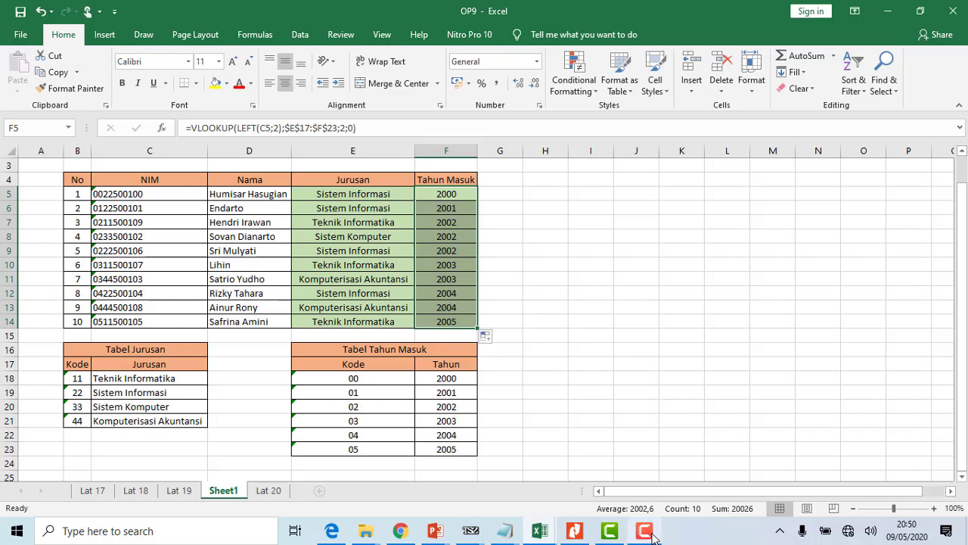
mouse_move(652, 537)
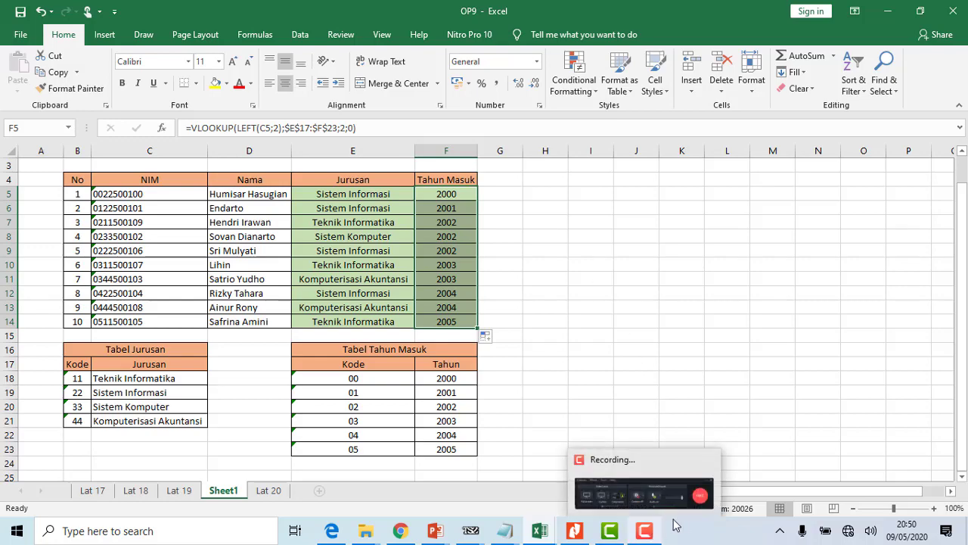
left_click(702, 506)
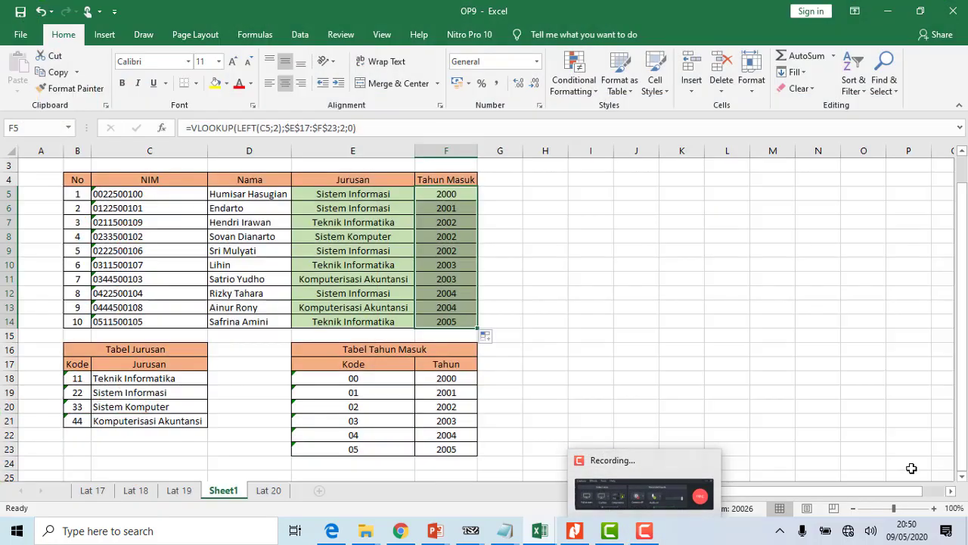